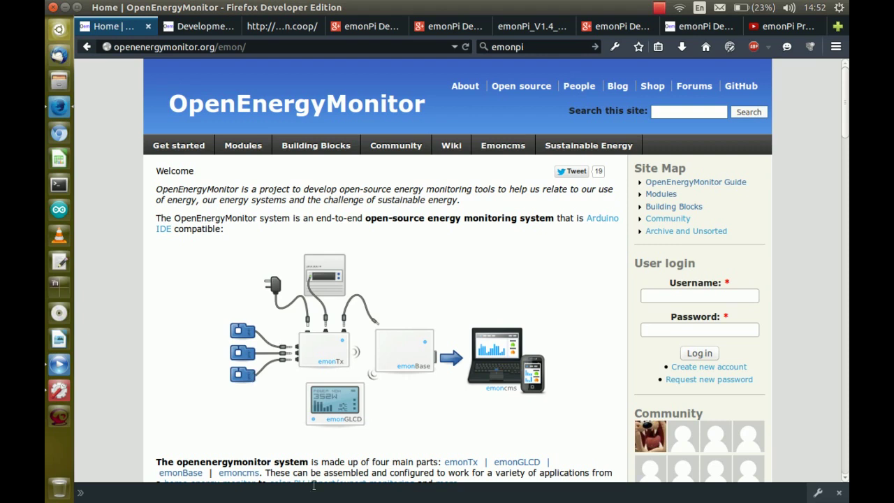
Step: Show the Development & Labs page at openenergymonitor.org/emon/labs with its recent commits
{"action": "left_click", "coordinate": [218, 26]}
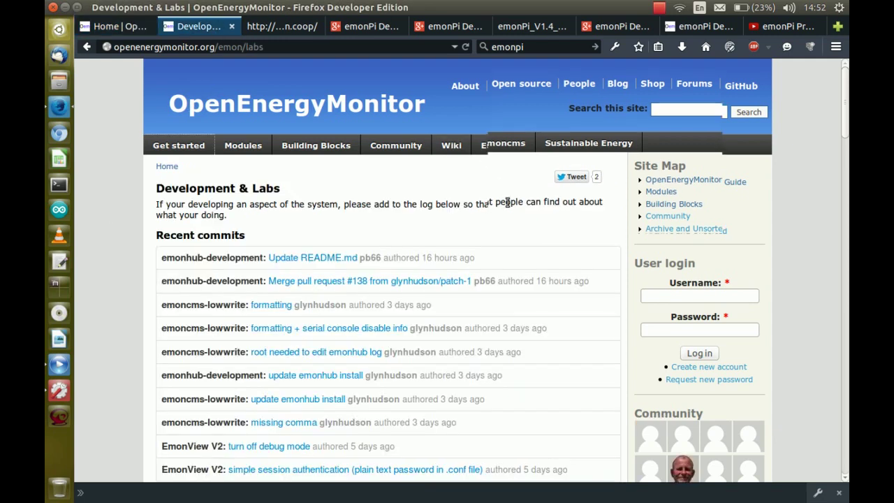
Step: Scroll past Recent commits to the Going forward and June-July 2014 development sections
{"action": "scroll", "coordinate": [507, 201], "scroll_direction": "down", "scroll_amount": 4}
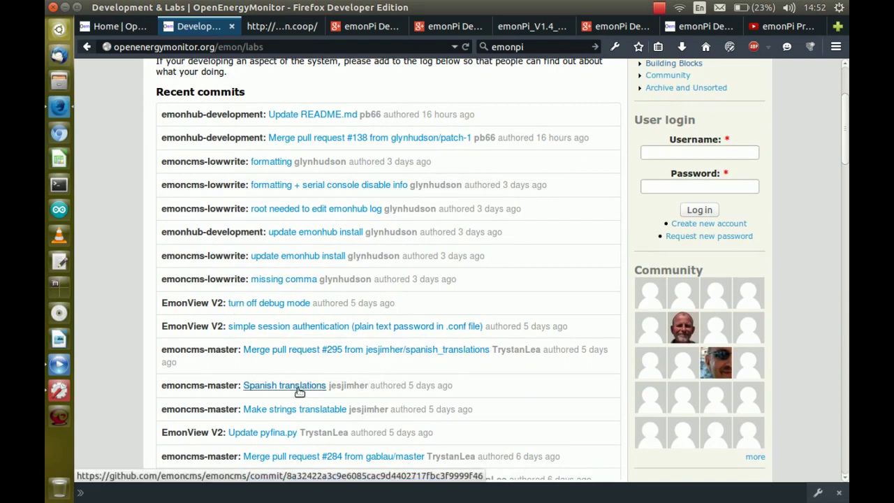
{"action": "scroll", "coordinate": [489, 384], "scroll_direction": "down", "scroll_amount": 1}
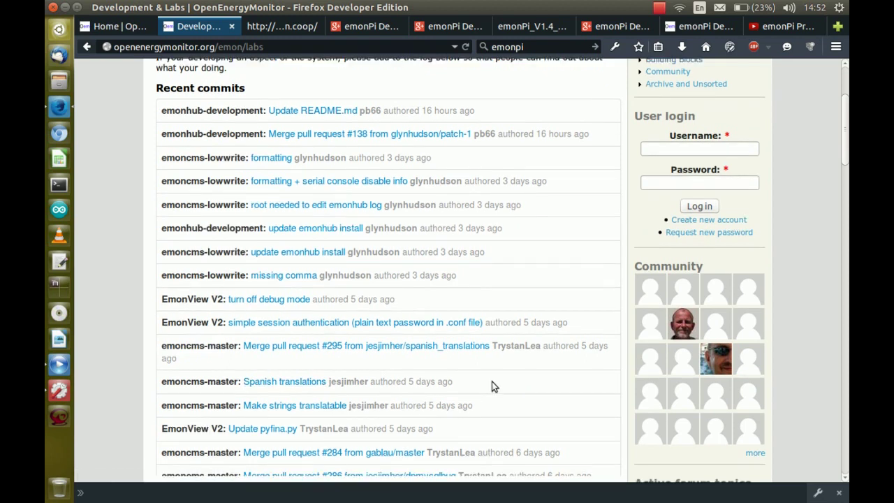
{"action": "scroll", "coordinate": [492, 382], "scroll_direction": "down", "scroll_amount": 5}
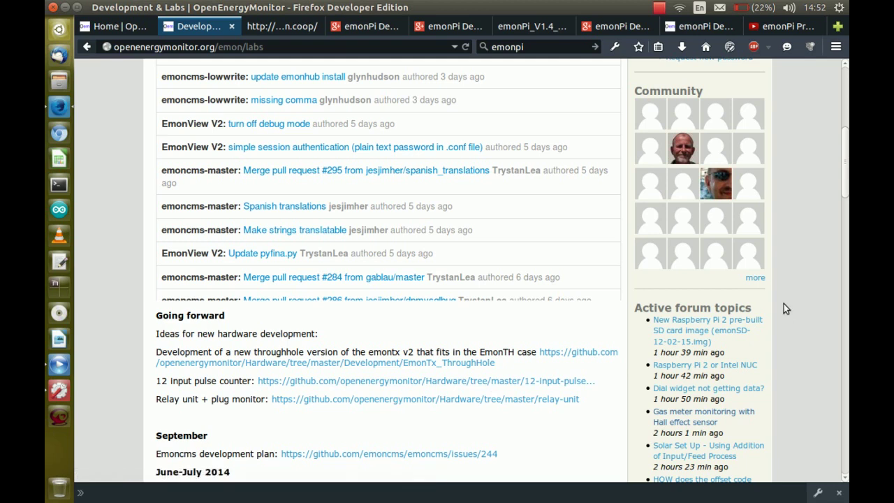
{"action": "scroll", "coordinate": [784, 303], "scroll_direction": "down", "scroll_amount": 1}
{"action": "scroll", "coordinate": [784, 305], "scroll_direction": "down", "scroll_amount": 4}
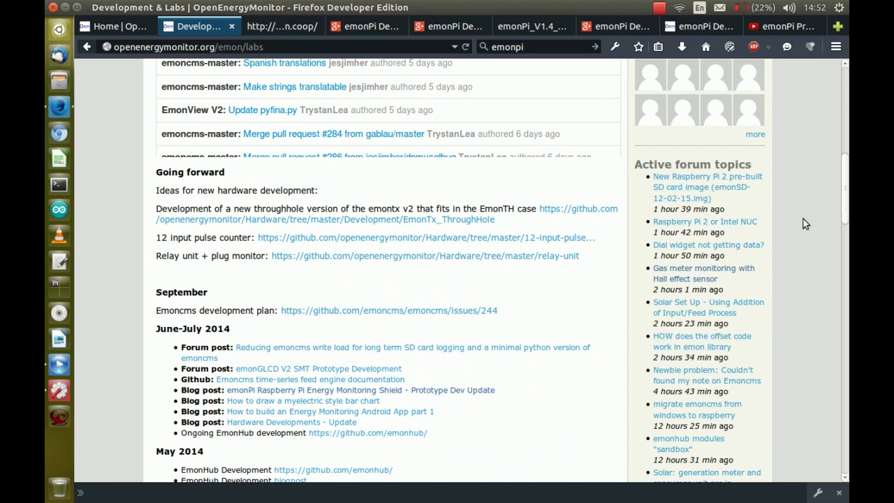
Step: View the Carbon Coop planner login page, then the emonPi development photo (10 of 76)
{"action": "left_click", "coordinate": [294, 26]}
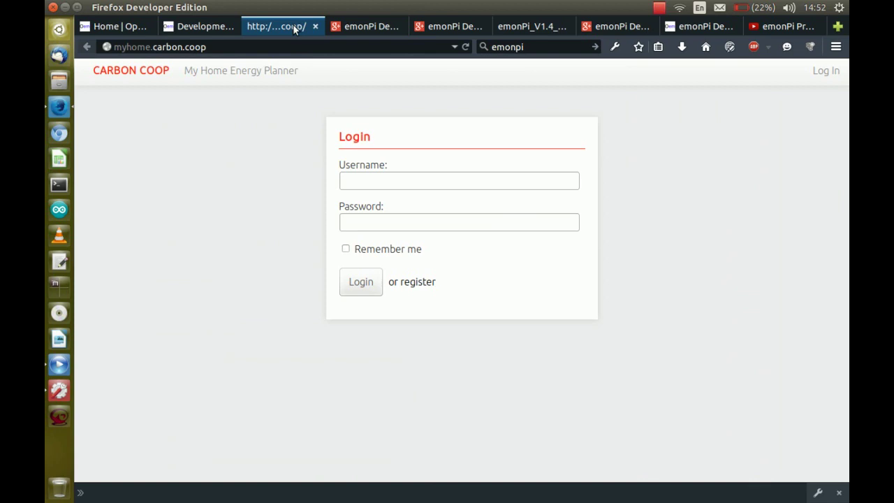
{"action": "left_click", "coordinate": [370, 26]}
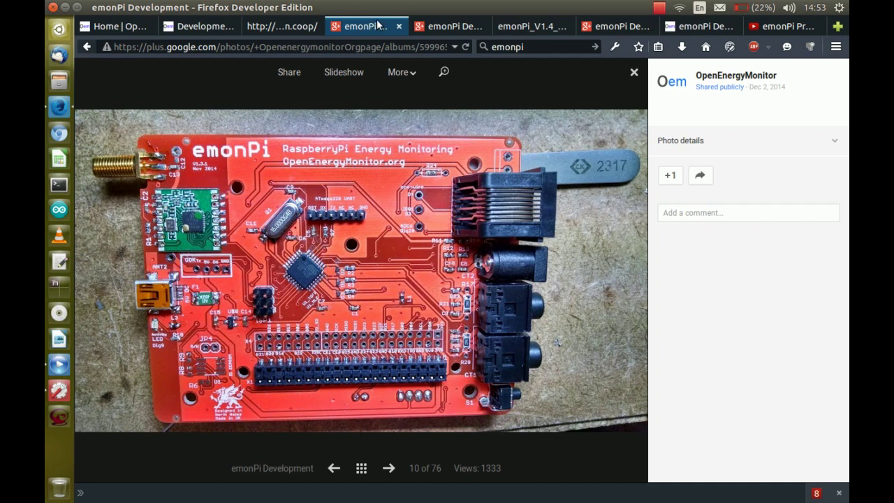
Step: Browse the emonPi photos and V1.3 block diagram, ending on the emonPi Prototype LCD Test video
{"action": "left_click", "coordinate": [441, 28]}
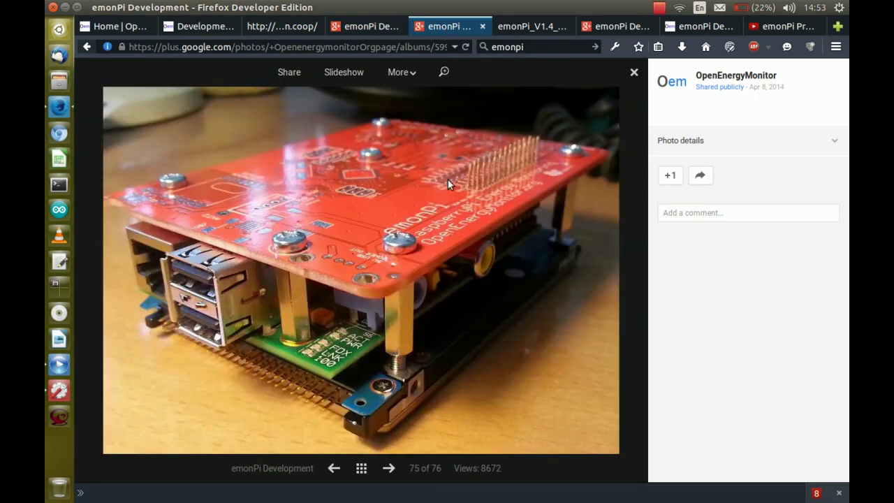
{"action": "left_click", "coordinate": [526, 26]}
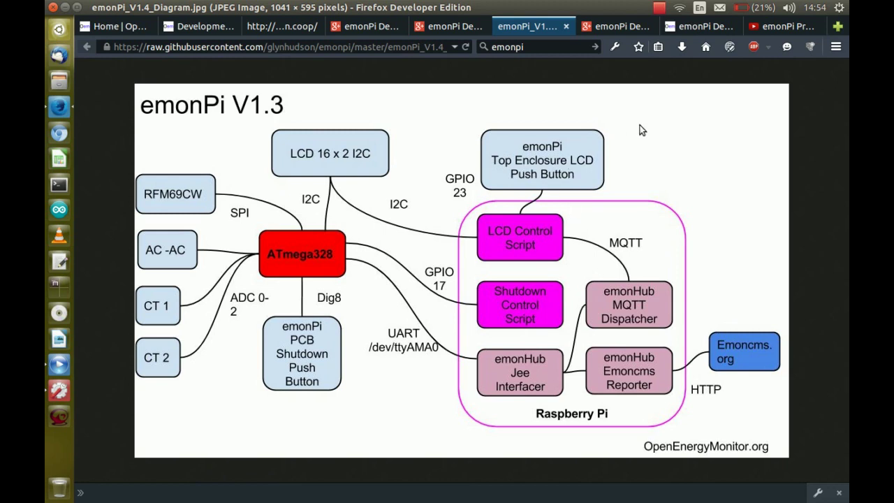
{"action": "left_click", "coordinate": [602, 25]}
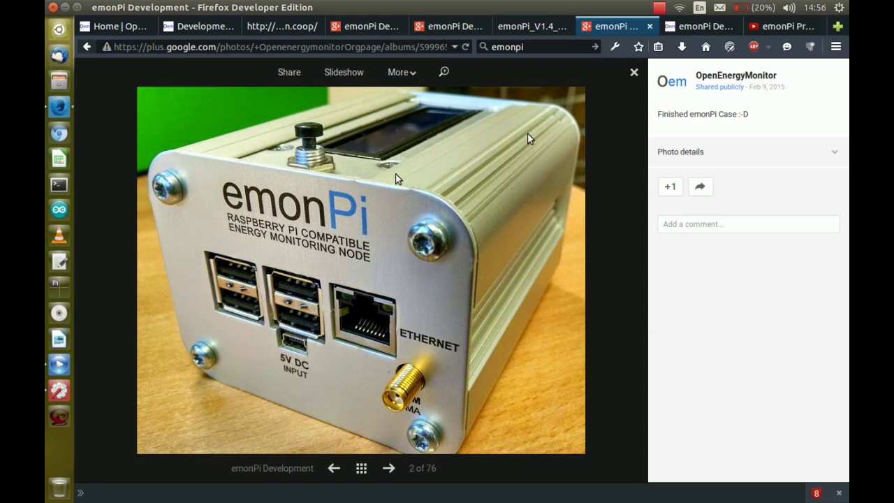
{"action": "left_click", "coordinate": [787, 26]}
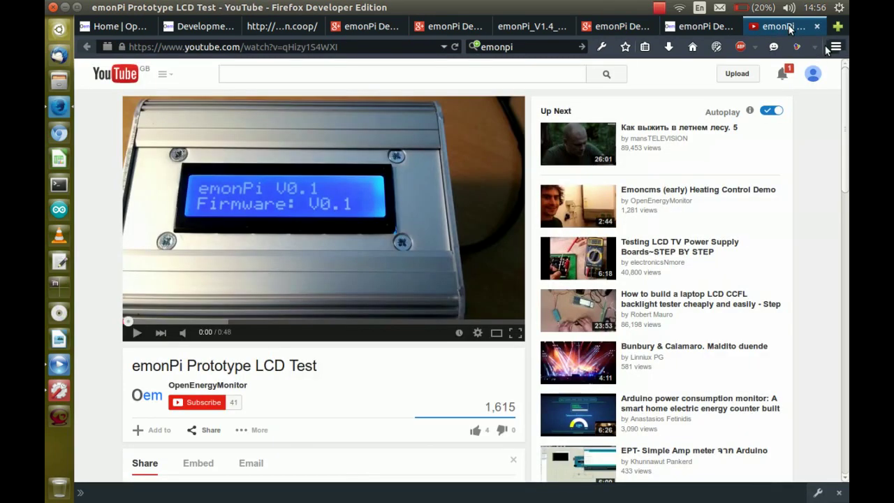
Step: Play the emonPi Prototype LCD Test video in full screen
{"action": "left_click", "coordinate": [520, 334]}
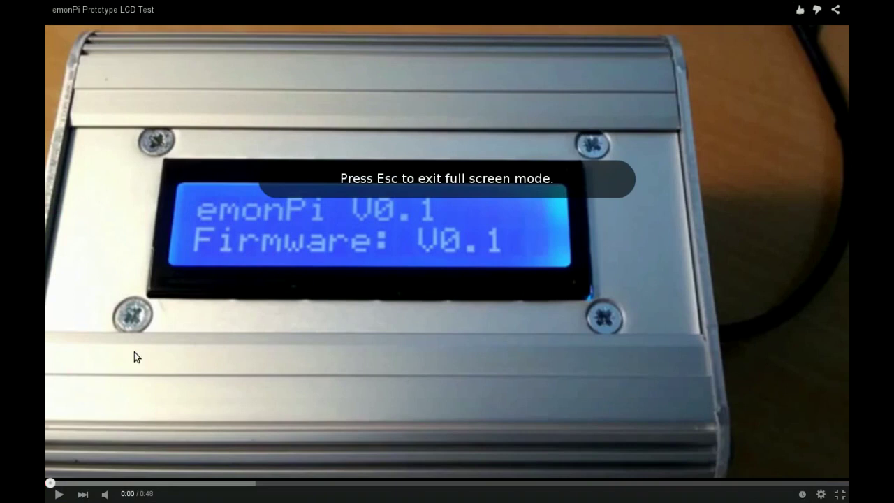
{"action": "left_click", "coordinate": [58, 494]}
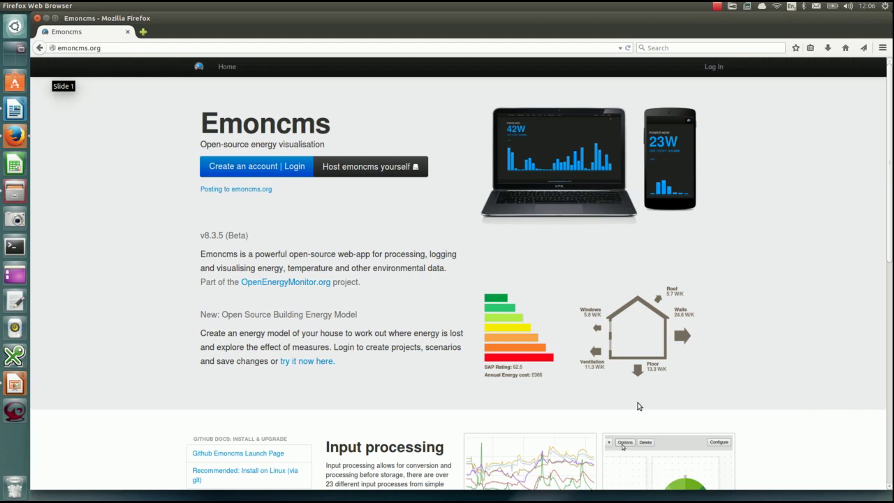
Step: Log in to Emoncms with the account username and password
{"action": "left_click", "coordinate": [226, 168]}
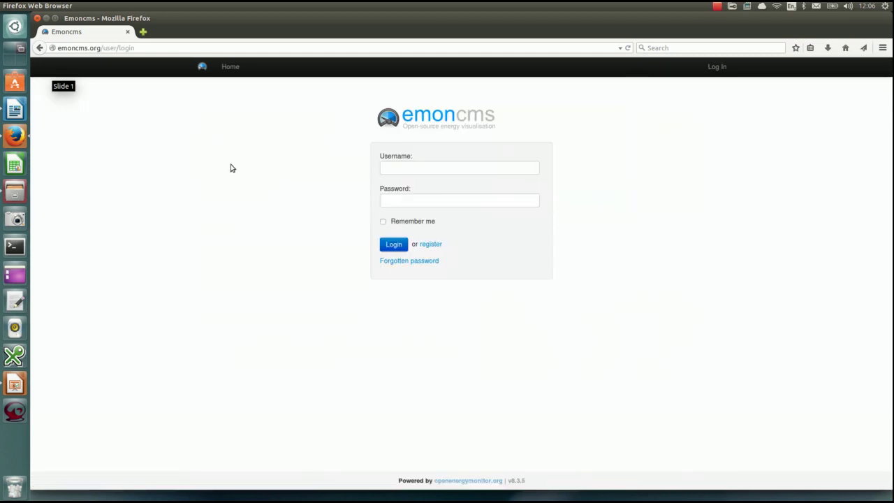
{"action": "left_click", "coordinate": [450, 170]}
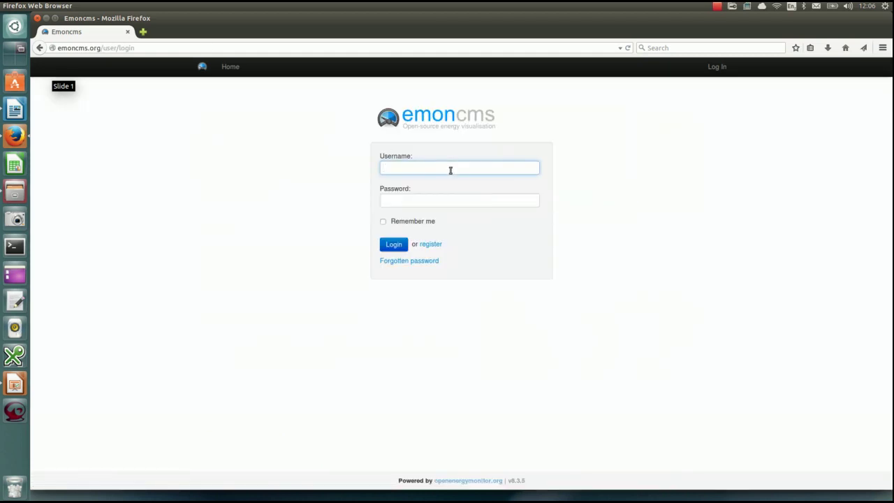
{"action": "type", "text": "olympic"}
{"action": "left_click", "coordinate": [427, 201]}
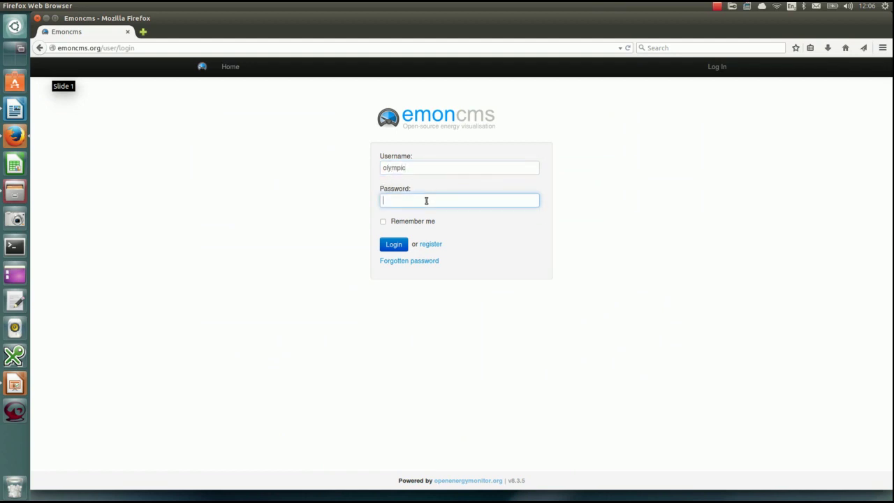
{"action": "type", "text": "****"}
{"action": "key", "text": "Return"}
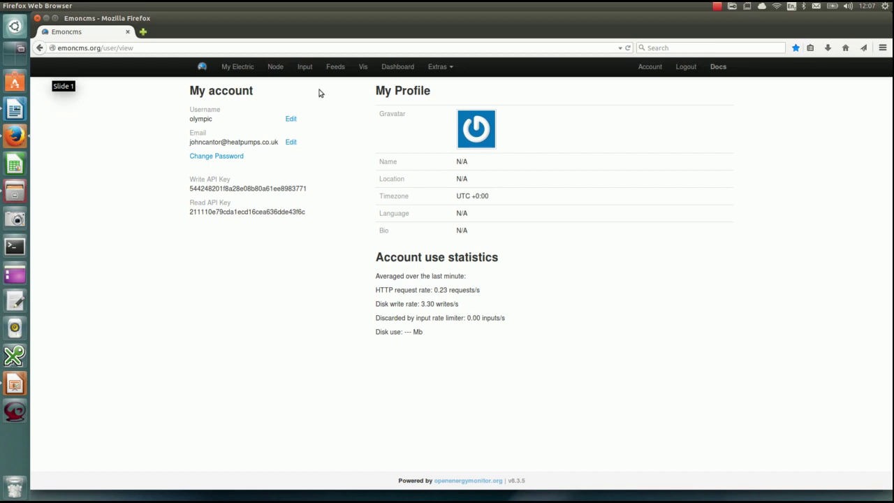
Step: Show the Inputs page with Node 10, Node 11 and Node 16 readings
{"action": "left_click", "coordinate": [304, 72]}
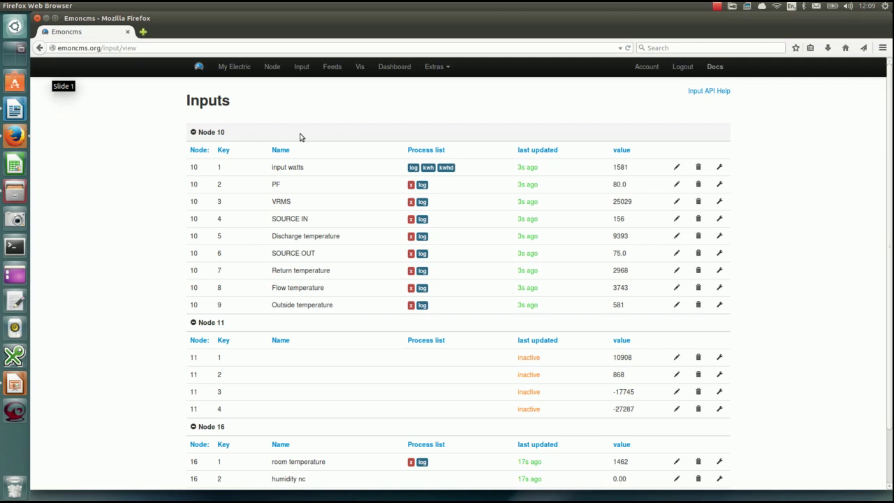
Step: Review Node 10 PF's process list: multiply by 0.01, then Log to feed 'Node:10: PF'
{"action": "left_click", "coordinate": [720, 184]}
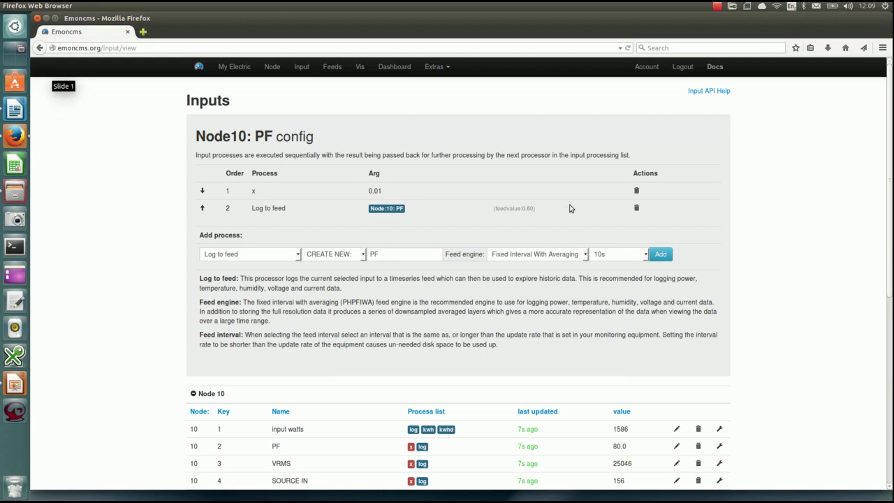
{"action": "scroll", "coordinate": [569, 208], "scroll_direction": "down", "scroll_amount": 5}
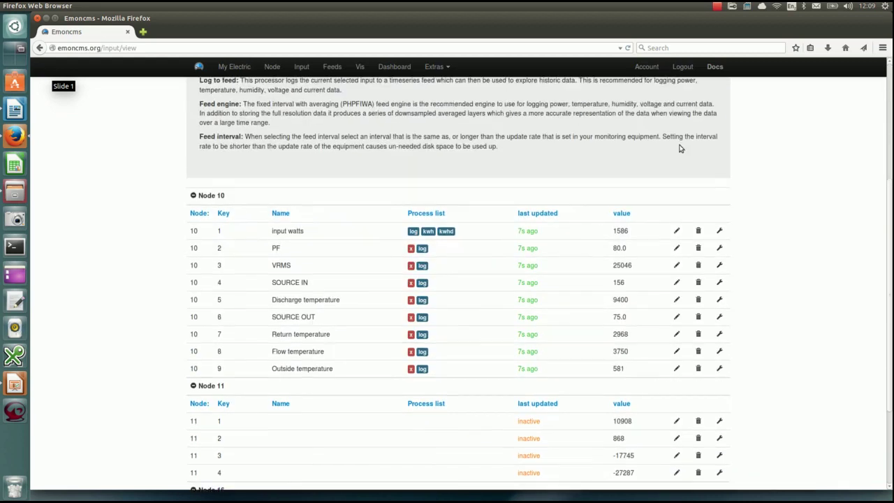
{"action": "scroll", "coordinate": [351, 241], "scroll_direction": "up", "scroll_amount": 3}
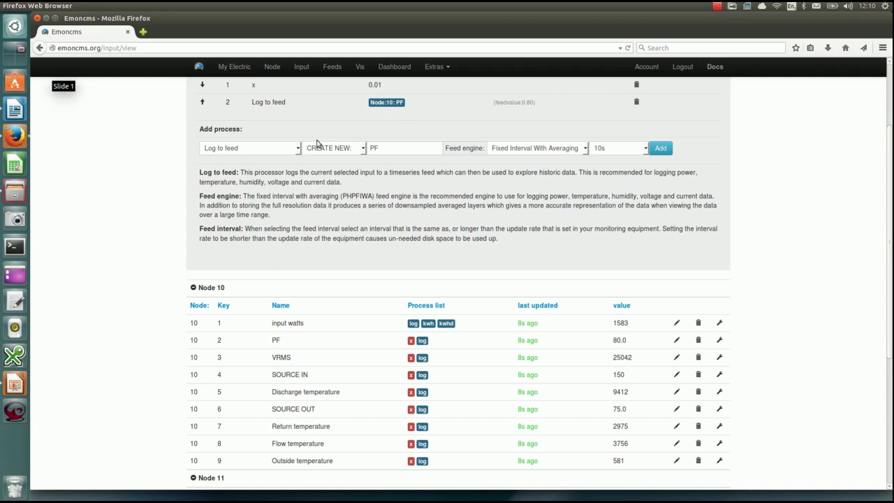
Step: Show the Feeds list scrolled to the Node:10 group, including Heatpump_Power and PF
{"action": "left_click", "coordinate": [333, 67]}
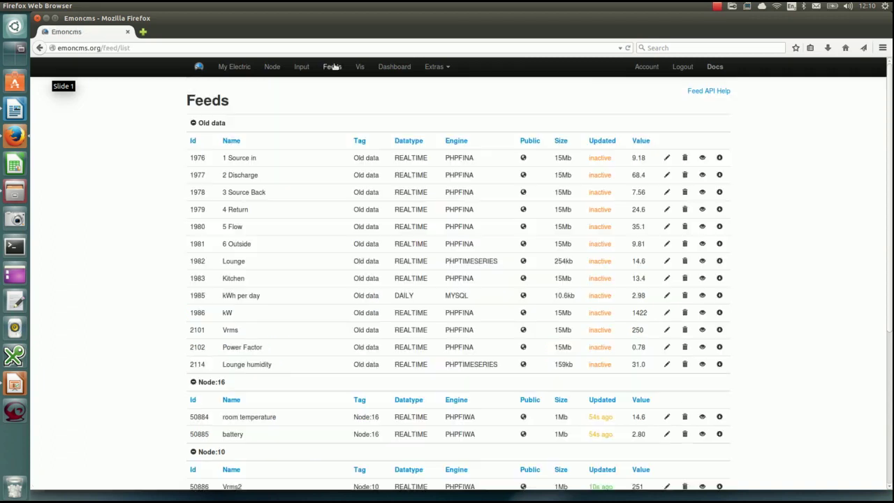
{"action": "scroll", "coordinate": [343, 129], "scroll_direction": "down", "scroll_amount": 5}
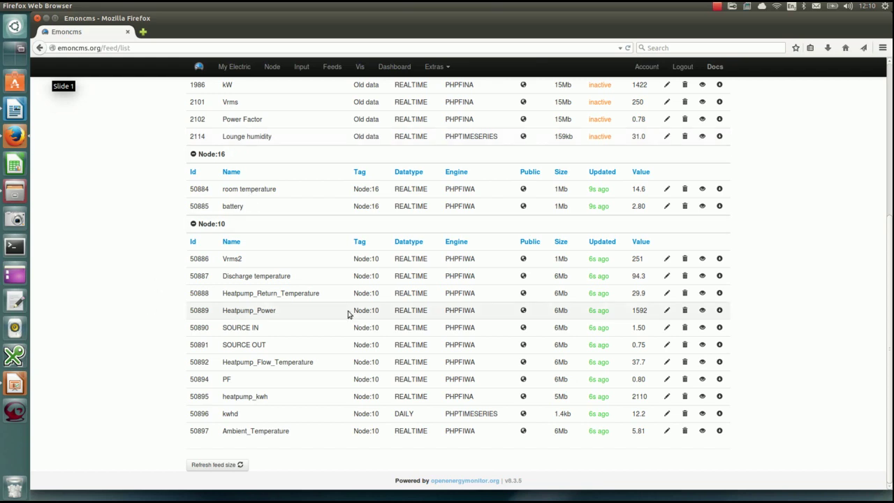
Step: Open the Heatpump_Power graph and zoom out to cover its whole history
{"action": "left_click", "coordinate": [703, 311]}
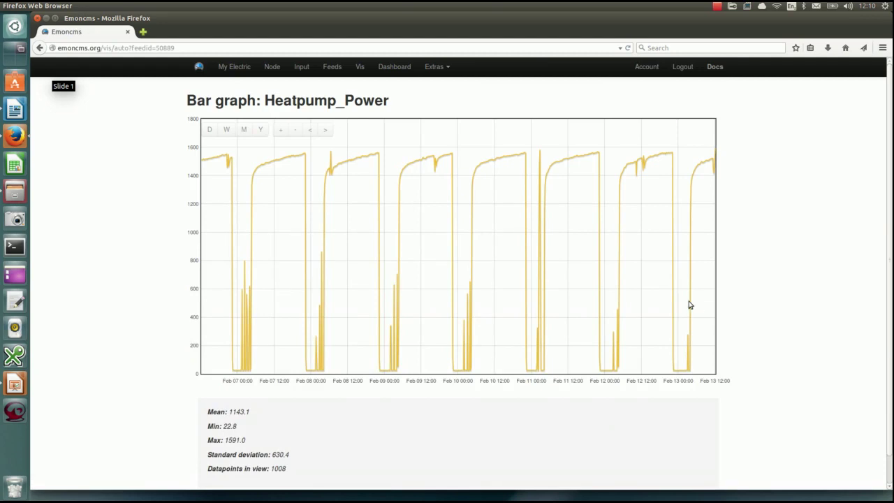
{"action": "left_click", "coordinate": [297, 132]}
{"action": "left_click", "coordinate": [298, 132]}
{"action": "left_click", "coordinate": [298, 132]}
{"action": "left_click", "coordinate": [298, 133]}
{"action": "left_click", "coordinate": [315, 132]}
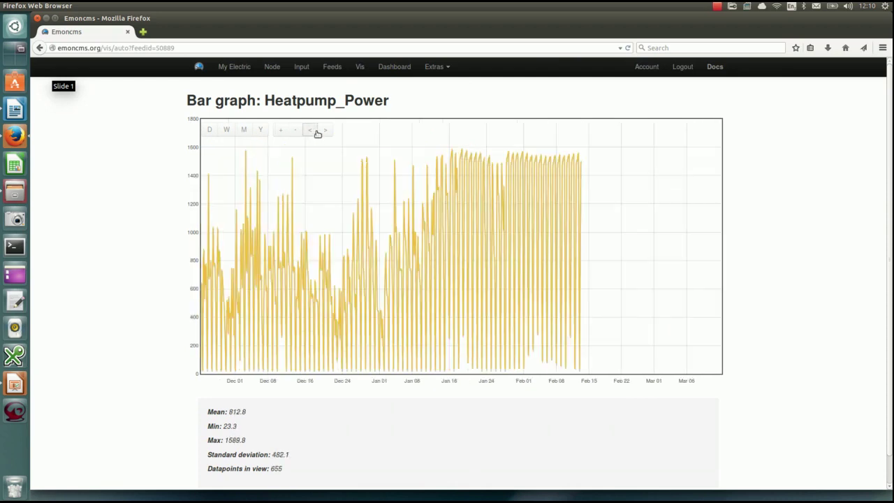
{"action": "left_click", "coordinate": [318, 133]}
{"action": "left_click", "coordinate": [296, 134]}
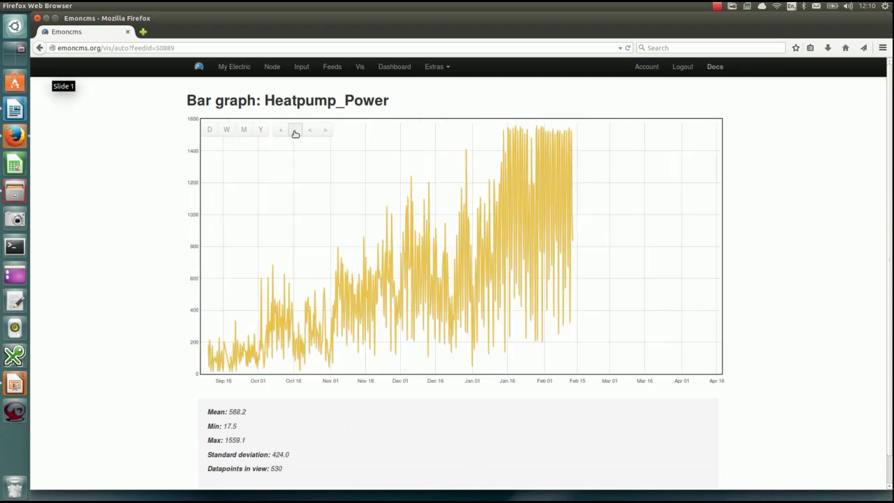
{"action": "left_click", "coordinate": [296, 133]}
Step: Zoom the Heatpump_Power graph from Dec 06–Jan 20 down to late December, 16:01–16:06
{"action": "mouse_move", "coordinate": [392, 185]}
{"action": "left_mouse_down"}
{"action": "mouse_move", "coordinate": [421, 202]}
{"action": "mouse_move", "coordinate": [391, 194]}
{"action": "left_mouse_up"}
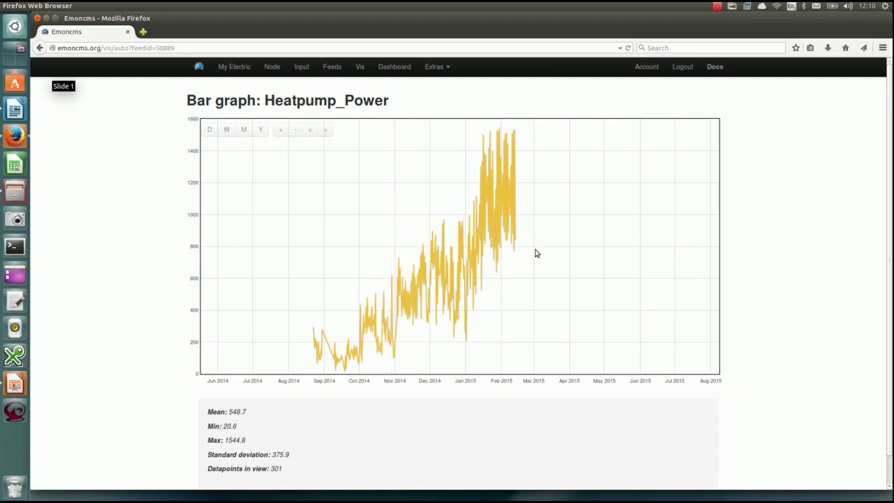
{"action": "left_click_drag", "start_coordinate": [432, 185], "coordinate": [490, 222]}
{"action": "left_click_drag", "start_coordinate": [423, 187], "coordinate": [510, 234]}
{"action": "left_click_drag", "start_coordinate": [396, 180], "coordinate": [492, 231]}
{"action": "left_click_drag", "start_coordinate": [349, 203], "coordinate": [443, 260]}
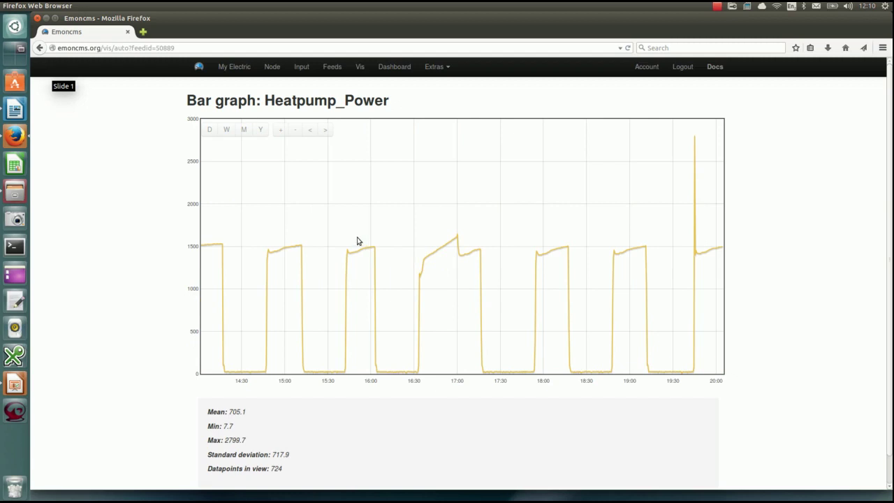
{"action": "left_click_drag", "start_coordinate": [357, 242], "coordinate": [425, 256]}
{"action": "left_click_drag", "start_coordinate": [318, 197], "coordinate": [379, 222]}
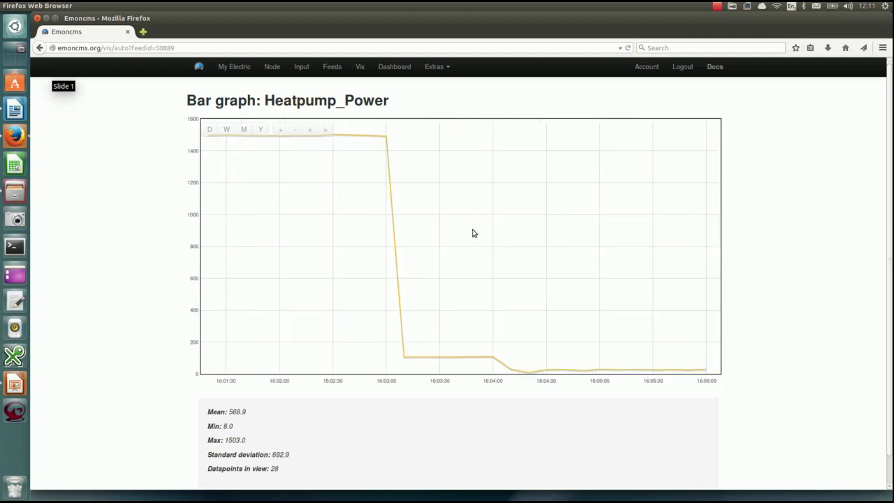
Step: Widen the graph back out to about a week, then return to the Feeds list
{"action": "left_click", "coordinate": [299, 130]}
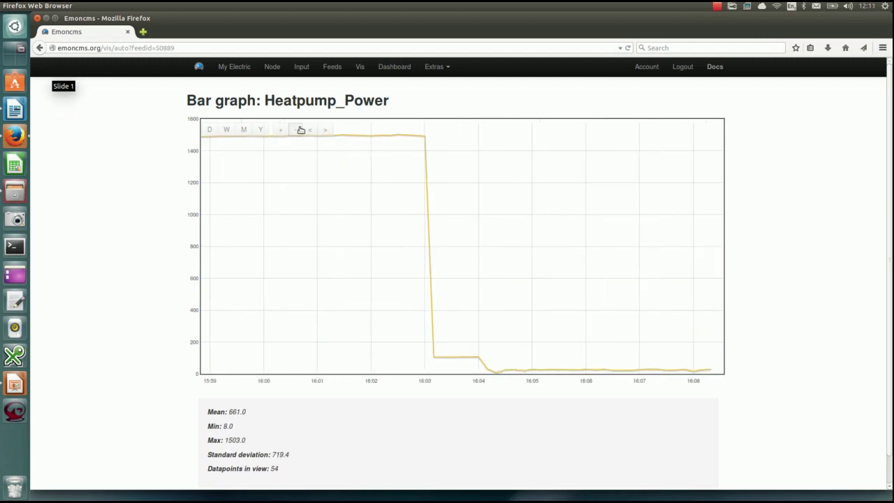
{"action": "left_click", "coordinate": [301, 130]}
{"action": "left_click", "coordinate": [300, 130]}
{"action": "left_click", "coordinate": [300, 130]}
{"action": "left_click", "coordinate": [300, 130]}
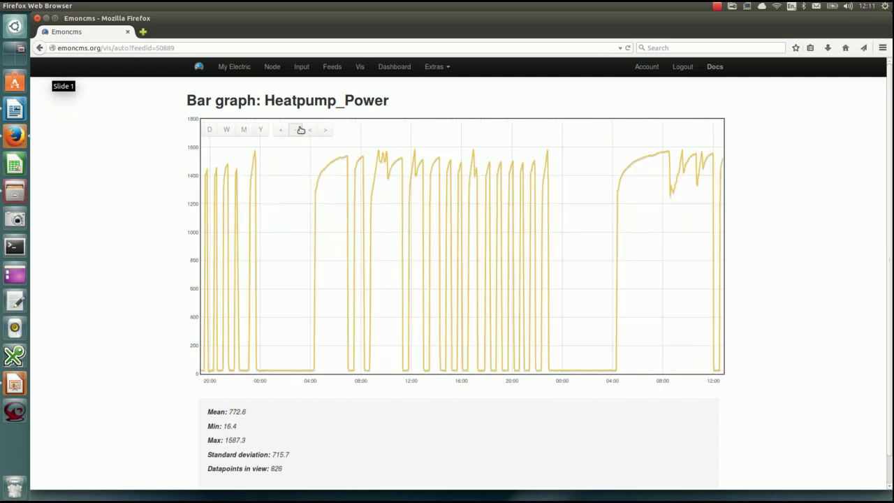
{"action": "left_click", "coordinate": [301, 130]}
{"action": "left_click", "coordinate": [301, 130]}
{"action": "left_click", "coordinate": [327, 74]}
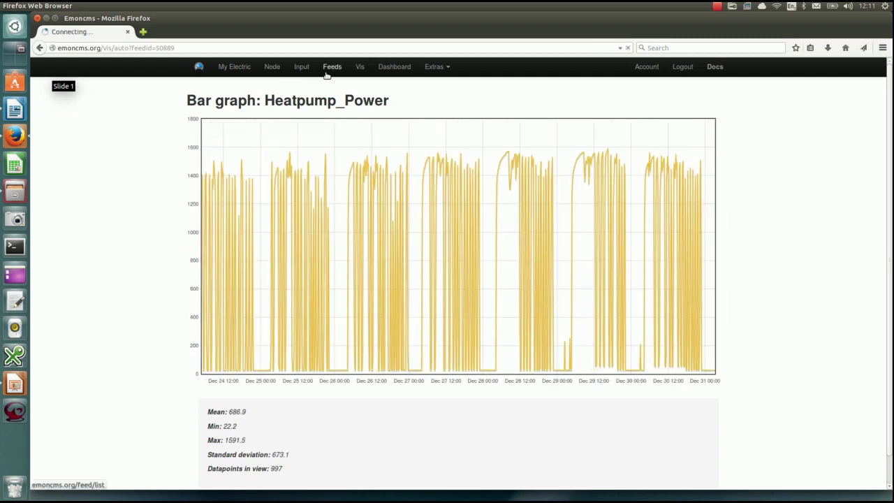
Step: Scroll down through the Node:10 heat-pump feeds and bring up the Extras menu
{"action": "scroll", "coordinate": [891, 165], "scroll_direction": "down", "scroll_amount": 3}
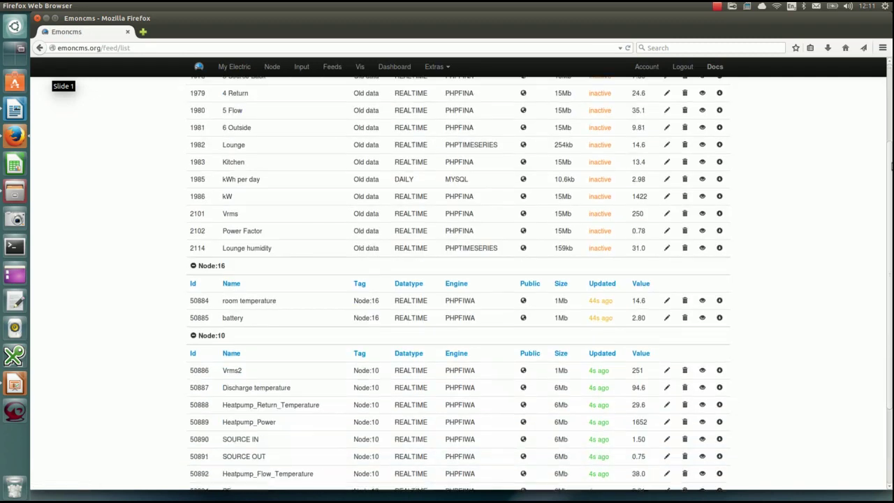
{"action": "scroll", "coordinate": [891, 165], "scroll_direction": "down", "scroll_amount": 3}
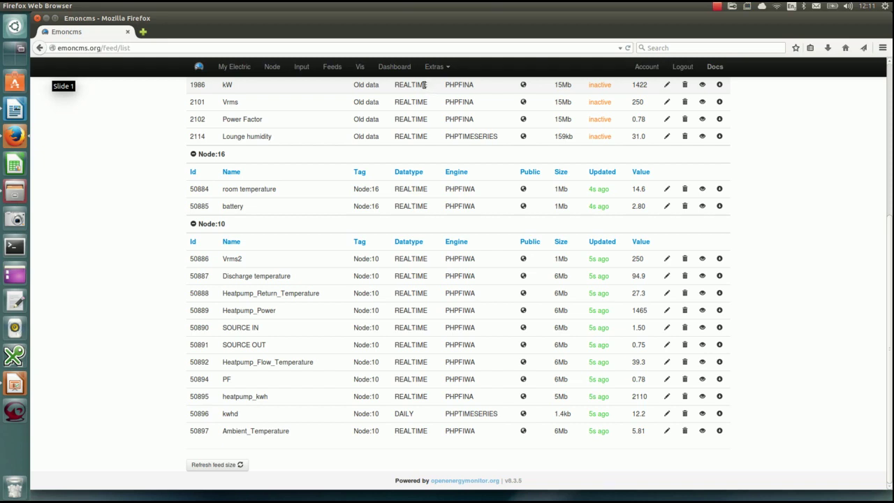
{"action": "left_click", "coordinate": [432, 68]}
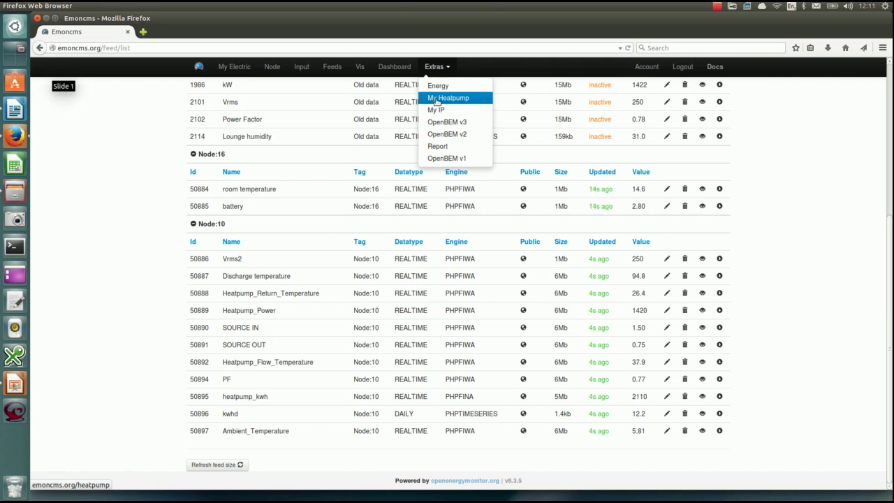
Step: Open Extras > My Heatpump and scroll down to the Detailed View power and temperature chart
{"action": "left_click", "coordinate": [436, 100]}
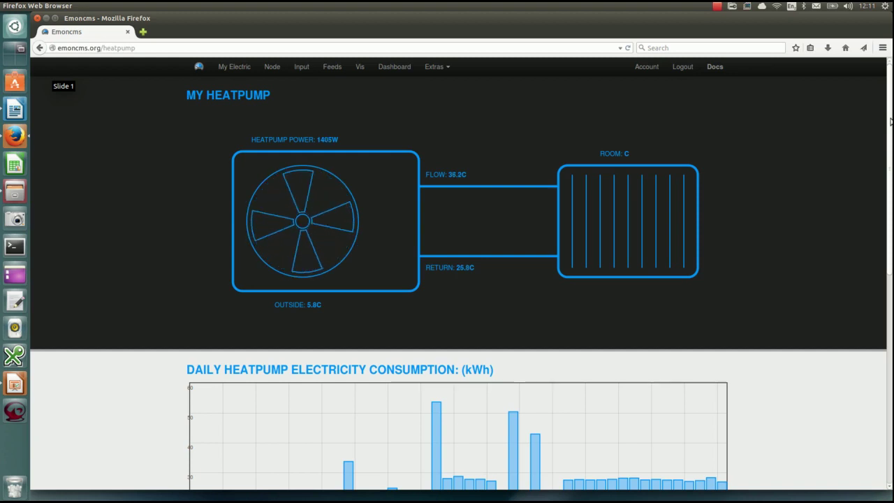
{"action": "scroll", "coordinate": [742, 180], "scroll_direction": "down", "scroll_amount": 3}
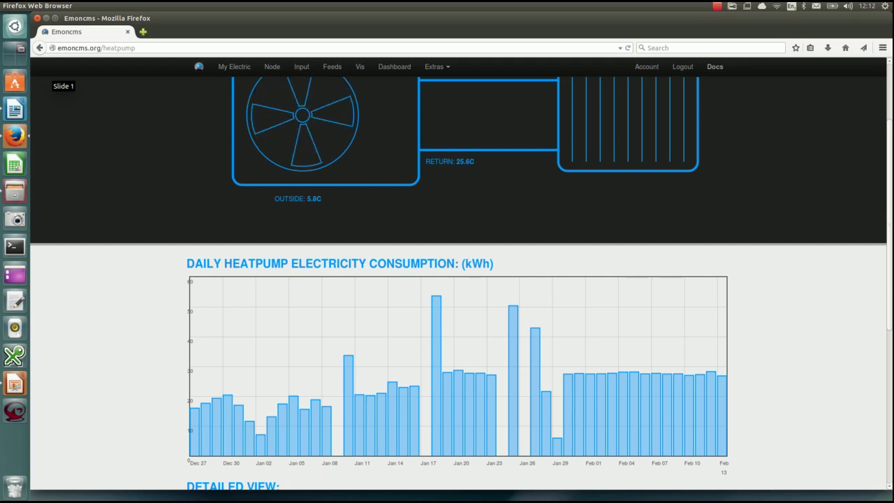
{"action": "scroll", "coordinate": [835, 419], "scroll_direction": "down", "scroll_amount": 7}
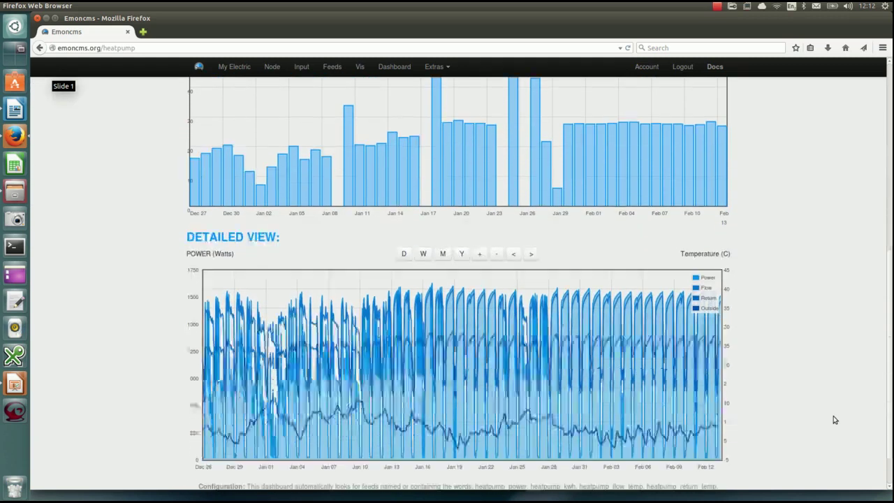
{"action": "scroll", "coordinate": [834, 419], "scroll_direction": "down", "scroll_amount": 1}
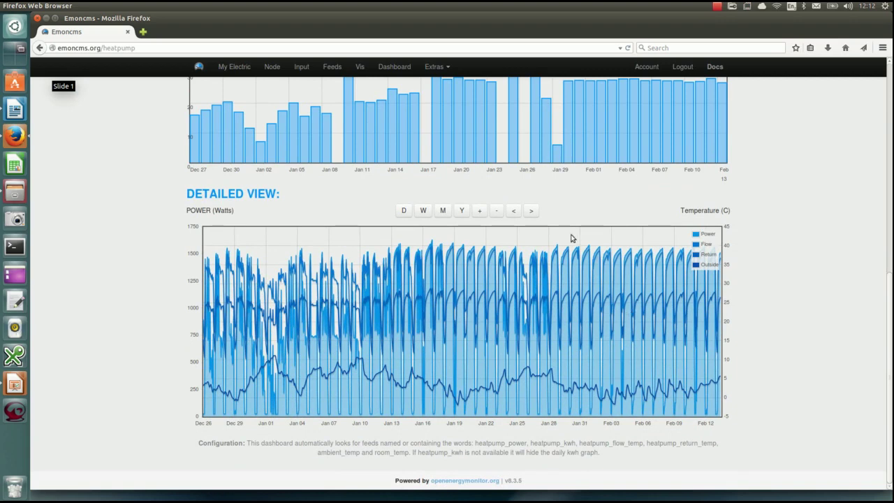
Step: Zoom the Detailed View chart in to Feb 01 00:00–10:00, then back out to about two days
{"action": "mouse_move", "coordinate": [566, 236]}
{"action": "left_mouse_down"}
{"action": "mouse_move", "coordinate": [607, 241]}
{"action": "mouse_move", "coordinate": [610, 253]}
{"action": "left_mouse_up"}
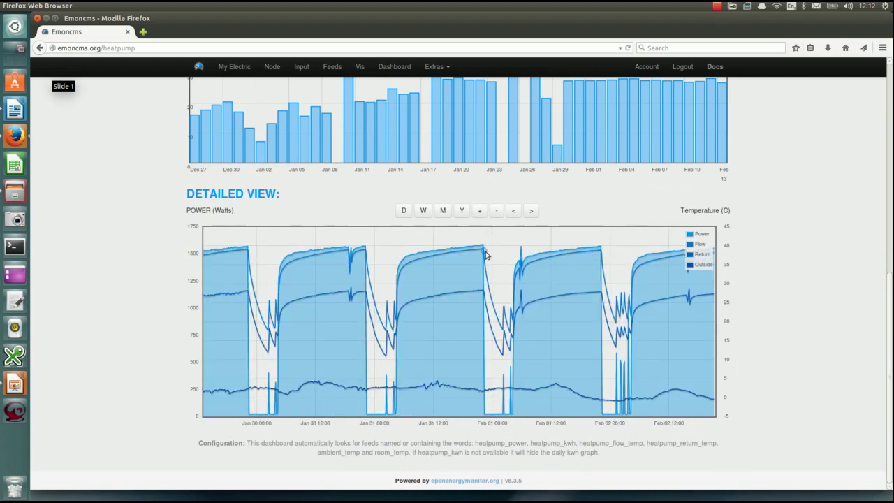
{"action": "left_click_drag", "start_coordinate": [488, 253], "coordinate": [545, 271]}
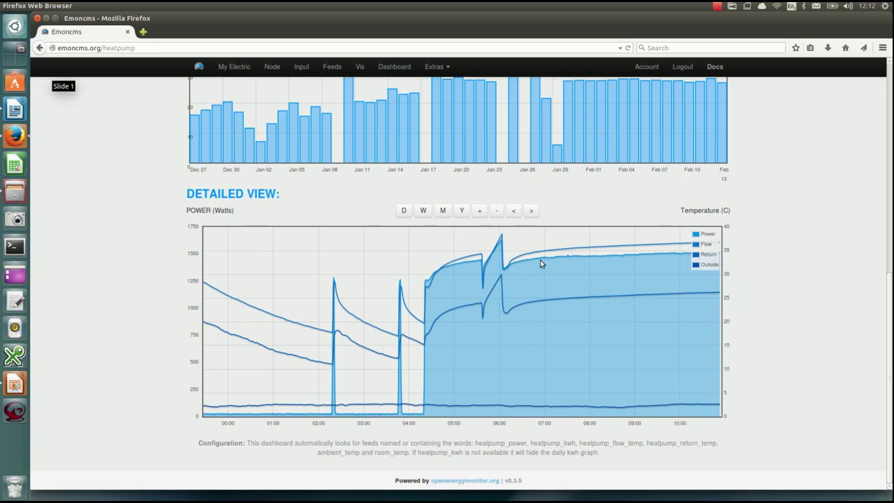
{"action": "left_click", "coordinate": [497, 211]}
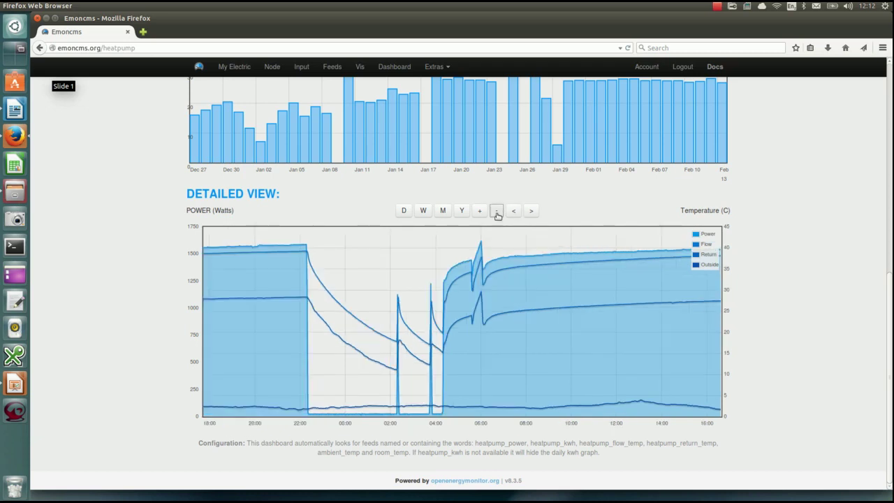
{"action": "left_click", "coordinate": [497, 211]}
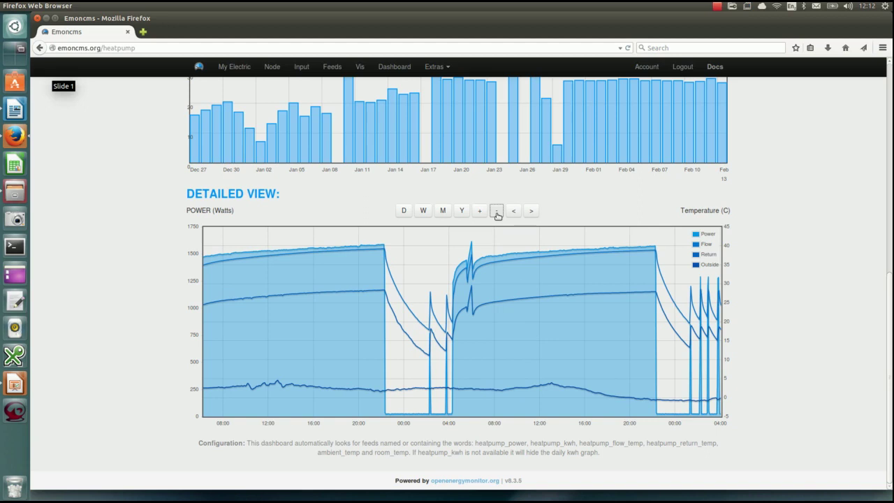
{"action": "scroll", "coordinate": [890, 324], "scroll_direction": "up", "scroll_amount": 1}
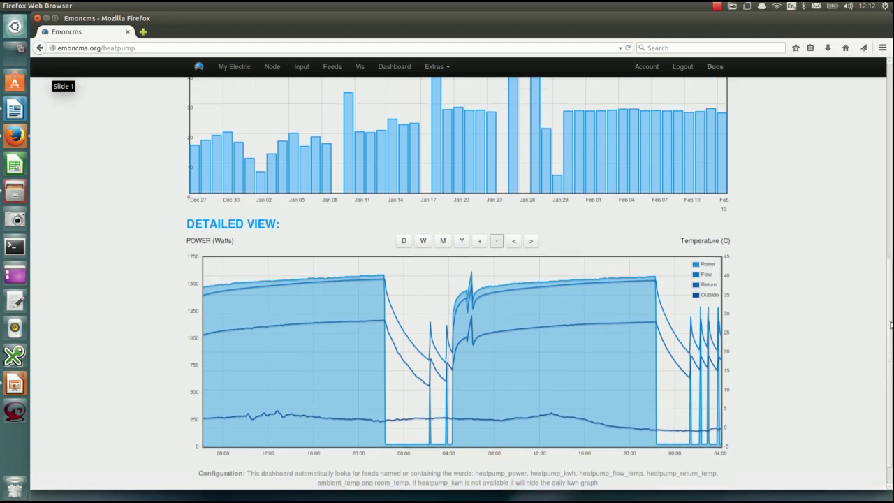
{"action": "scroll", "coordinate": [880, 279], "scroll_direction": "up", "scroll_amount": 10}
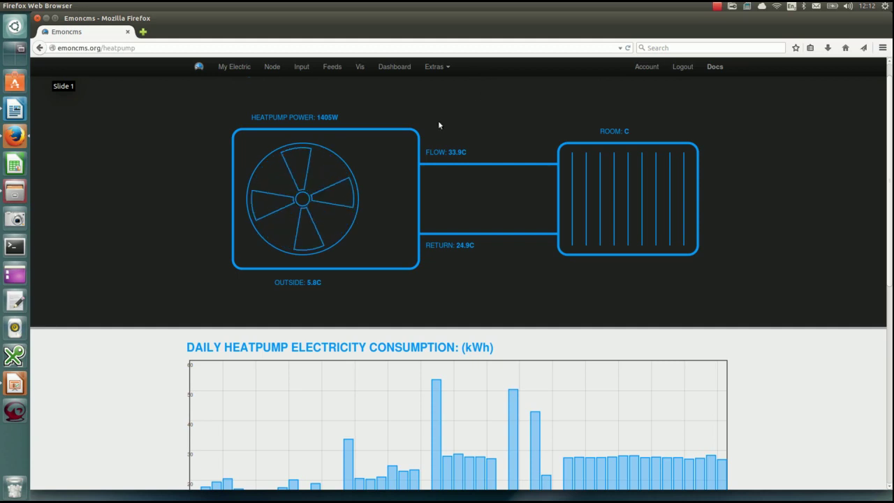
Step: Create a new 'no name' dashboard on the Dashboards page and switch it into edit mode
{"action": "left_click", "coordinate": [403, 67]}
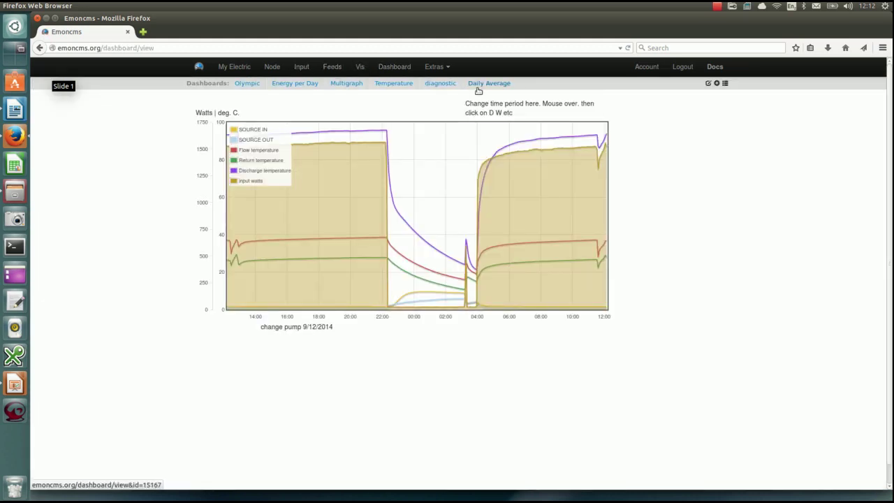
{"action": "left_click", "coordinate": [718, 85]}
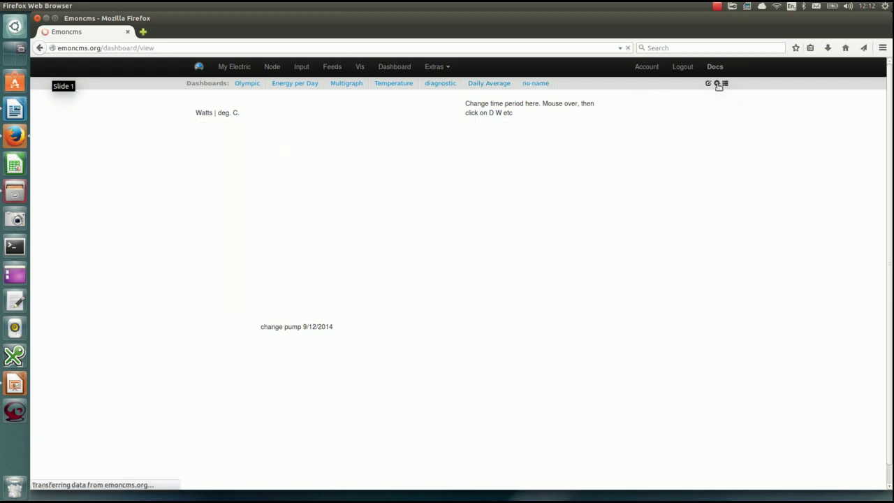
{"action": "left_click", "coordinate": [538, 84]}
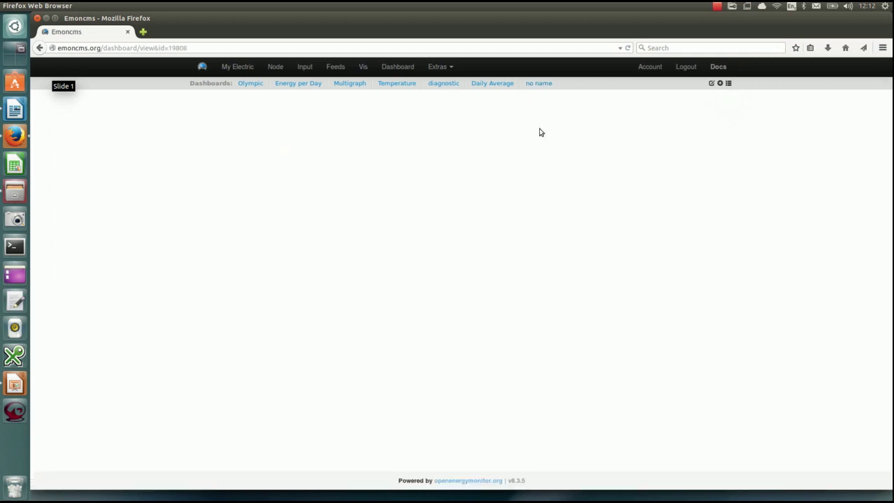
{"action": "left_click", "coordinate": [712, 84]}
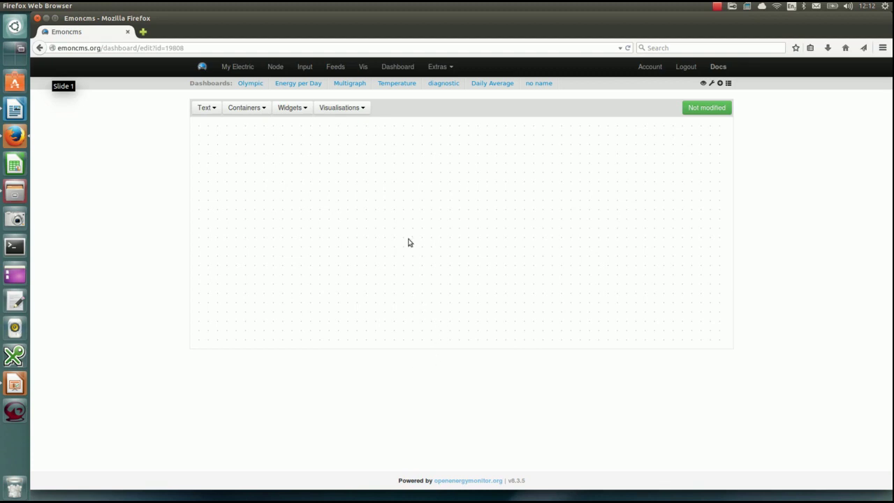
Step: Add a dial widget to the empty dashboard canvas and position it
{"action": "left_click", "coordinate": [240, 109]}
{"action": "left_click", "coordinate": [241, 109]}
{"action": "left_click", "coordinate": [206, 107]}
{"action": "left_click", "coordinate": [205, 108]}
{"action": "left_click", "coordinate": [291, 108]}
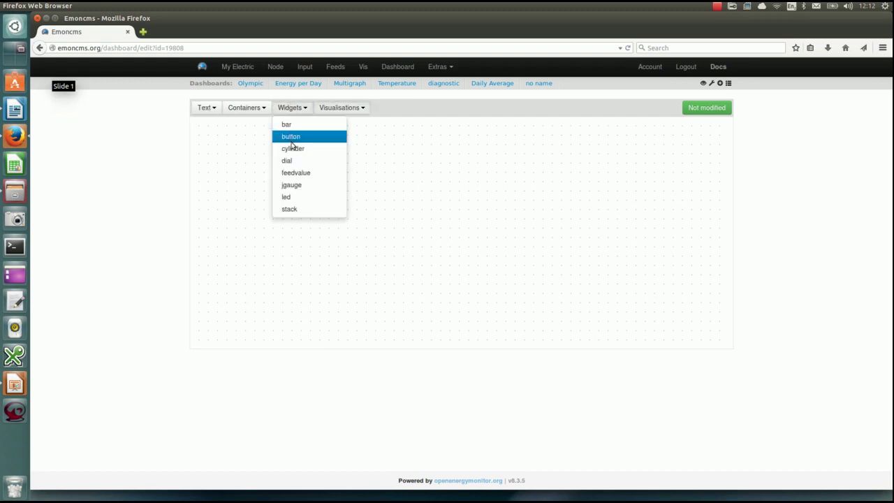
{"action": "left_click", "coordinate": [288, 160]}
{"action": "left_click", "coordinate": [393, 196]}
{"action": "left_click_drag", "start_coordinate": [393, 196], "coordinate": [474, 230]}
Step: Configure the dial with feed 5 Flow, max value 50 and units C, and save
{"action": "left_click", "coordinate": [391, 110]}
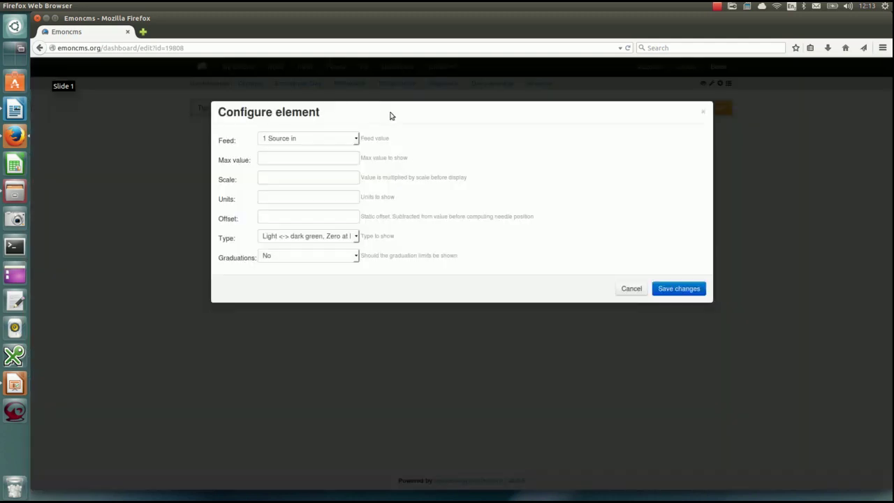
{"action": "left_click", "coordinate": [357, 138]}
{"action": "scroll", "coordinate": [341, 194], "scroll_direction": "down", "scroll_amount": 2}
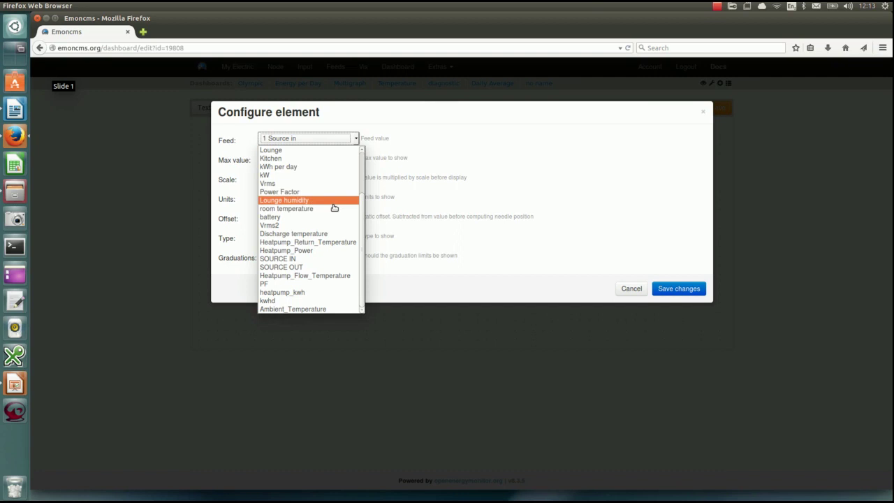
{"action": "scroll", "coordinate": [308, 203], "scroll_direction": "up", "scroll_amount": 3}
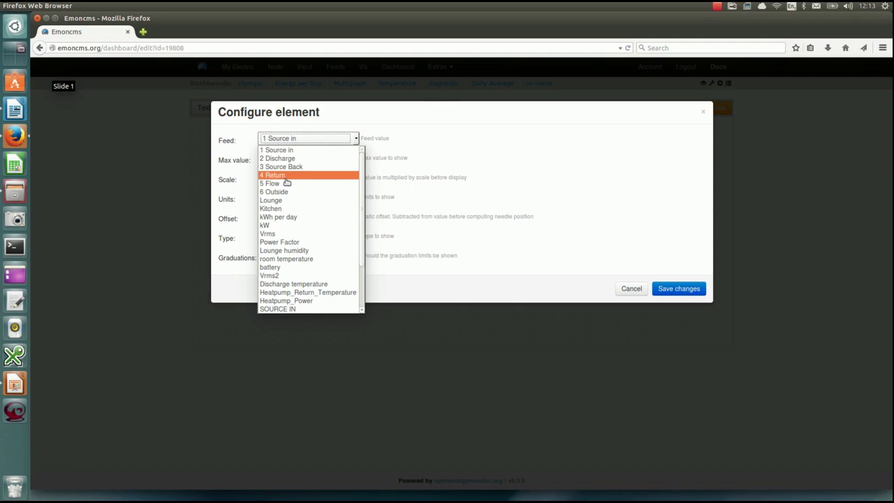
{"action": "left_click", "coordinate": [286, 184]}
{"action": "left_click", "coordinate": [313, 158]}
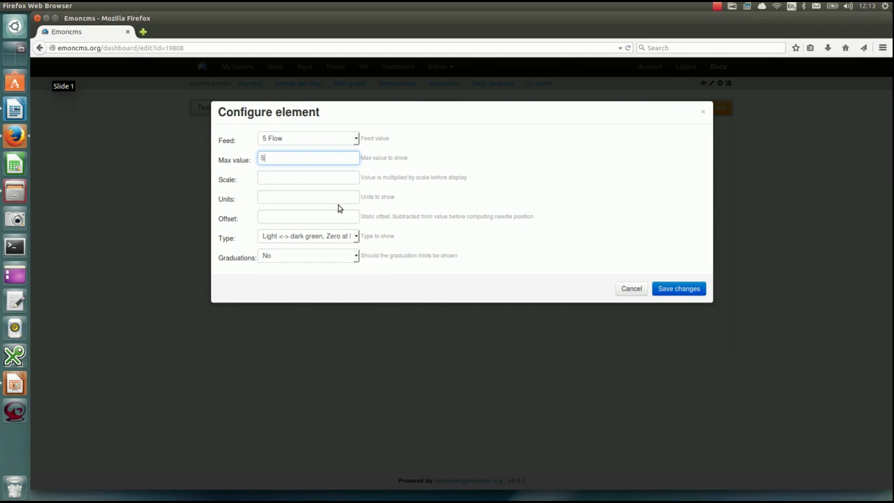
{"action": "left_click", "coordinate": [295, 177]}
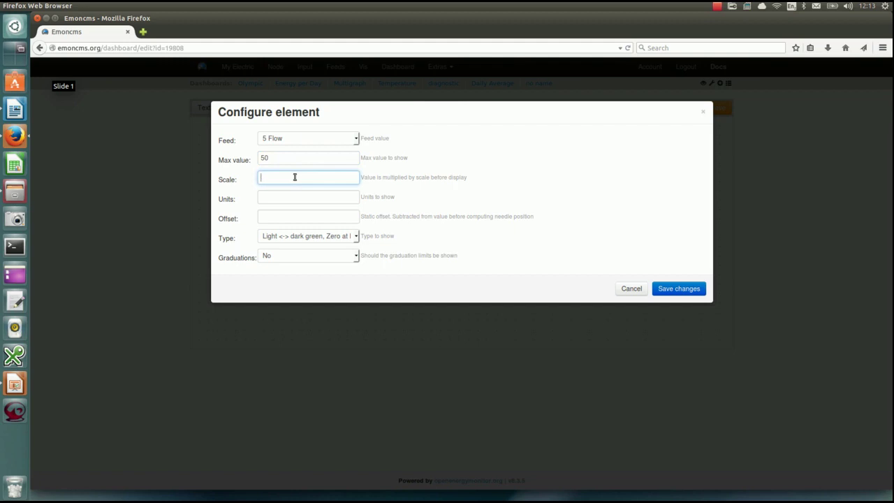
{"action": "left_click", "coordinate": [289, 199]}
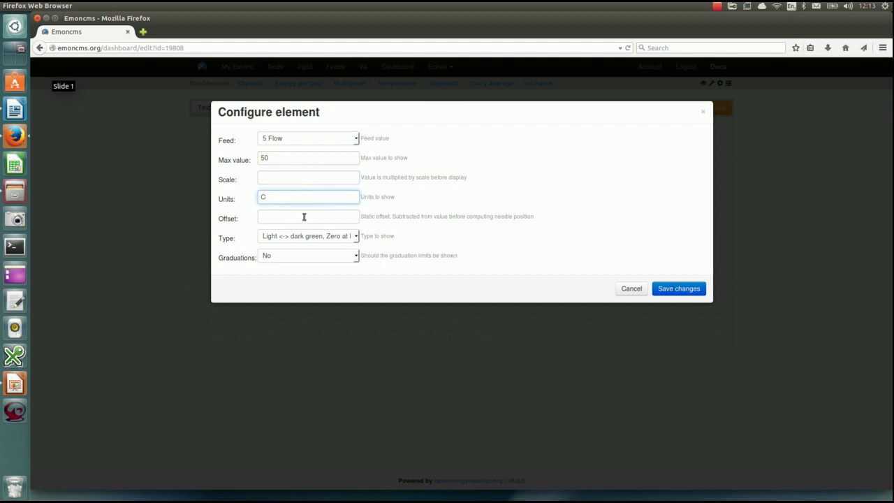
{"action": "left_click", "coordinate": [673, 288]}
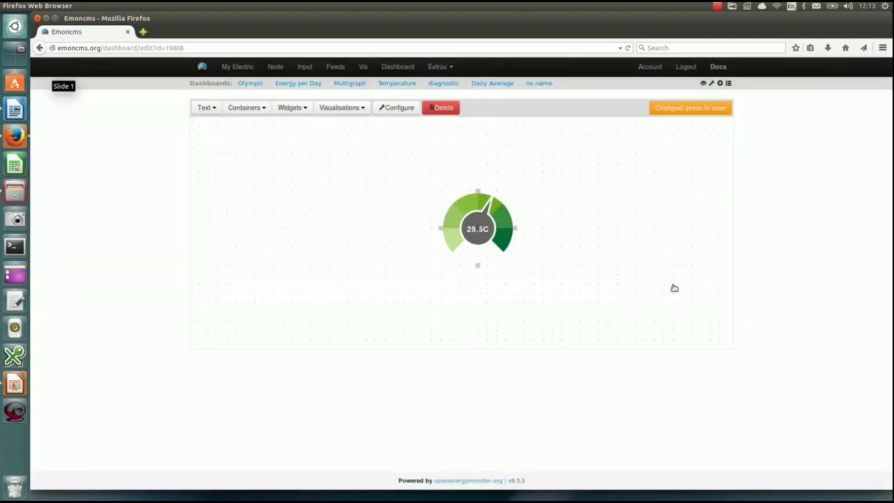
Step: Make the 5 Flow gauge taller and move it to the left side of the canvas
{"action": "left_click", "coordinate": [674, 288]}
{"action": "left_click", "coordinate": [497, 236]}
{"action": "left_click_drag", "start_coordinate": [481, 232], "coordinate": [555, 263]}
{"action": "left_click", "coordinate": [555, 262]}
{"action": "left_click", "coordinate": [498, 258]}
{"action": "left_click_drag", "start_coordinate": [487, 221], "coordinate": [485, 169]}
{"action": "left_click", "coordinate": [484, 169]}
{"action": "left_click", "coordinate": [487, 222]}
{"action": "left_click_drag", "start_coordinate": [487, 222], "coordinate": [276, 226]}
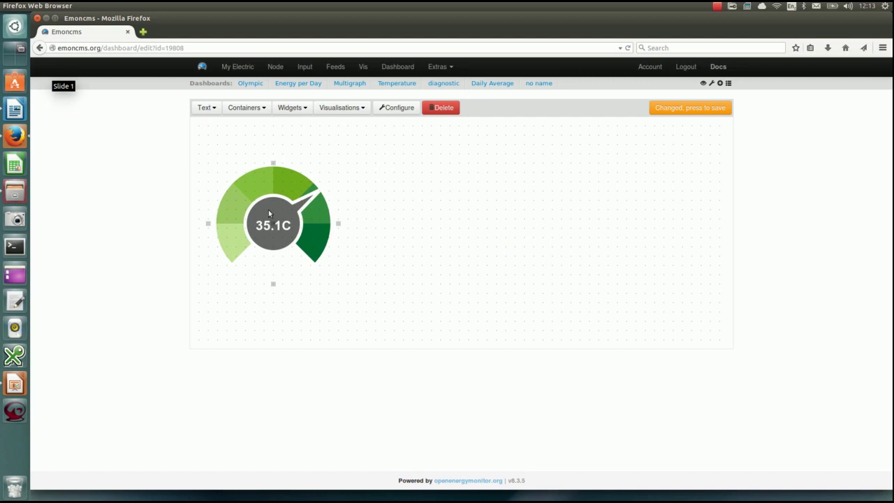
{"action": "left_click", "coordinate": [206, 108]}
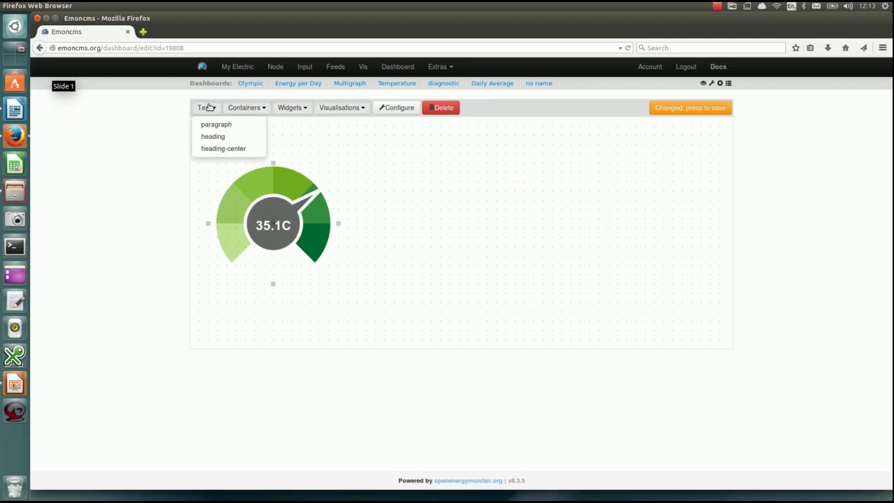
Step: Add a centred heading element just above the gauge
{"action": "left_click", "coordinate": [220, 149]}
{"action": "left_click", "coordinate": [272, 152]}
{"action": "mouse_move", "coordinate": [272, 151]}
{"action": "left_mouse_down"}
{"action": "mouse_move", "coordinate": [280, 152]}
{"action": "mouse_move", "coordinate": [270, 147]}
{"action": "left_mouse_up"}
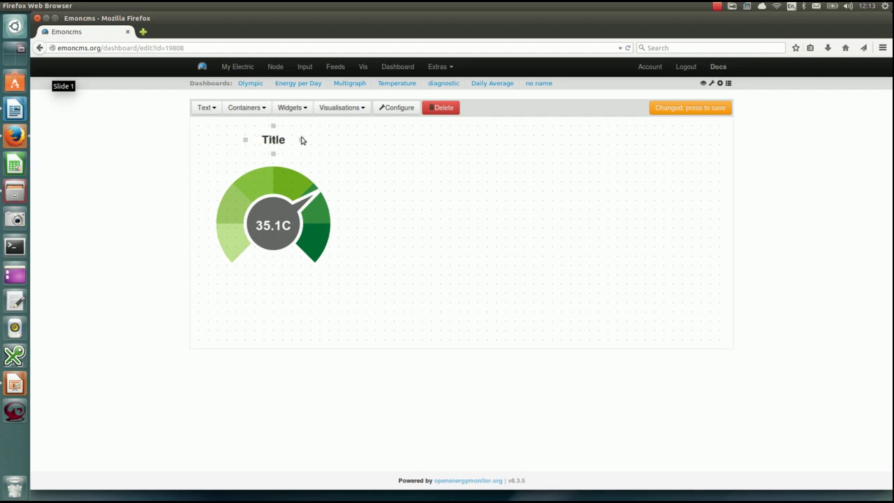
{"action": "left_click", "coordinate": [302, 140]}
{"action": "left_click", "coordinate": [276, 142]}
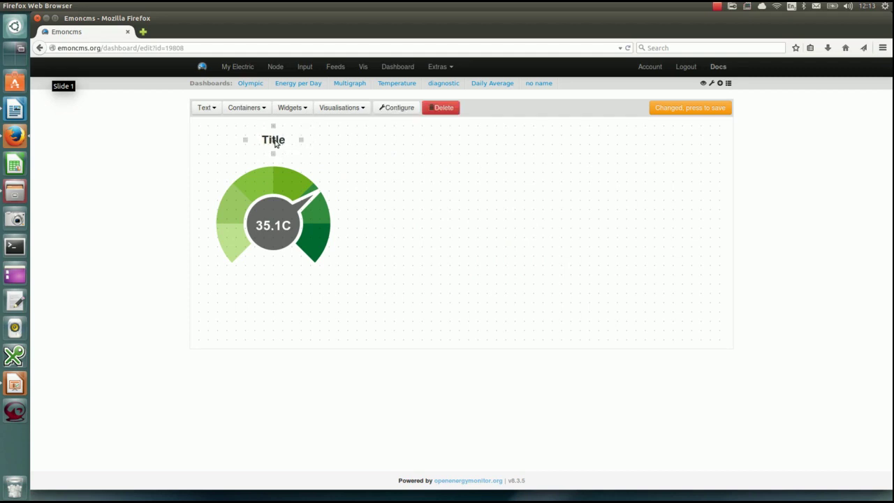
Step: Change the heading's title to 'FLOW TEMPERATURE' and save it
{"action": "left_click", "coordinate": [401, 108]}
{"action": "double_click", "coordinate": [247, 138]}
{"action": "key", "text": "BackSpace"}
{"action": "type", "text": "FLLOW"}
{"action": "key", "text": "BackSpace"}
{"action": "key", "text": "BackSpace"}
{"action": "key", "text": "BackSpace"}
{"action": "type", "text": "OW TEMPERATURE"}
{"action": "left_click", "coordinate": [674, 195]}
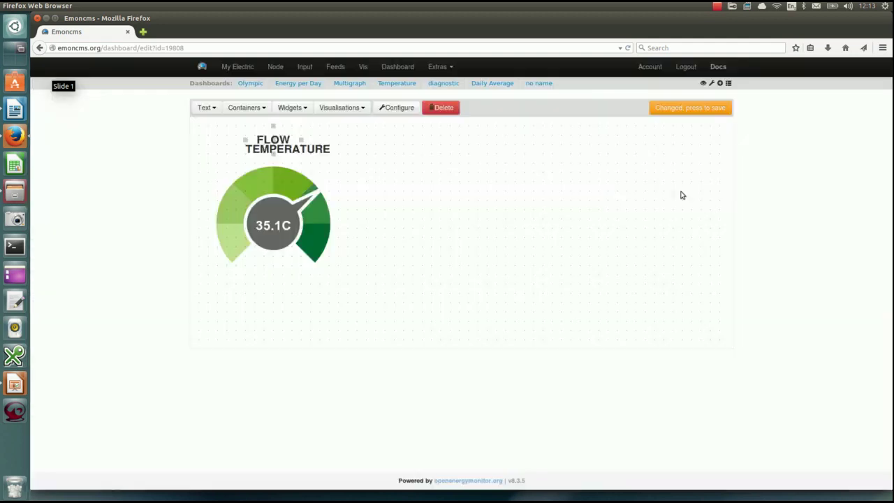
Step: Widen the heading leftward so 'FLOW TEMPERATURE' fits on a single line
{"action": "left_click_drag", "start_coordinate": [301, 141], "coordinate": [310, 143]}
{"action": "left_click", "coordinate": [267, 145]}
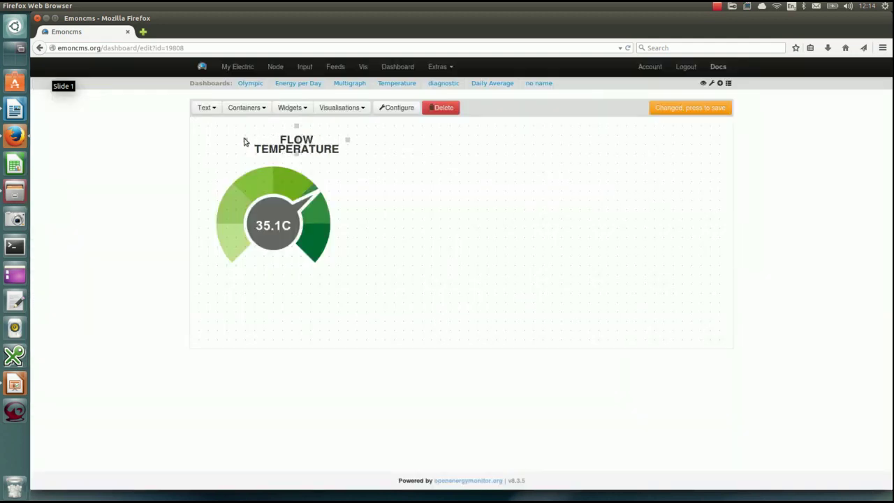
{"action": "left_click_drag", "start_coordinate": [245, 140], "coordinate": [203, 142]}
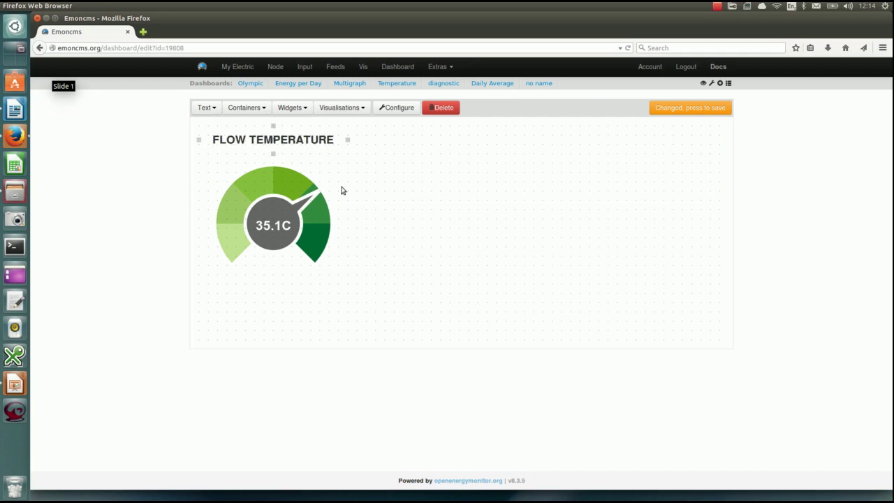
{"action": "left_click", "coordinate": [404, 222]}
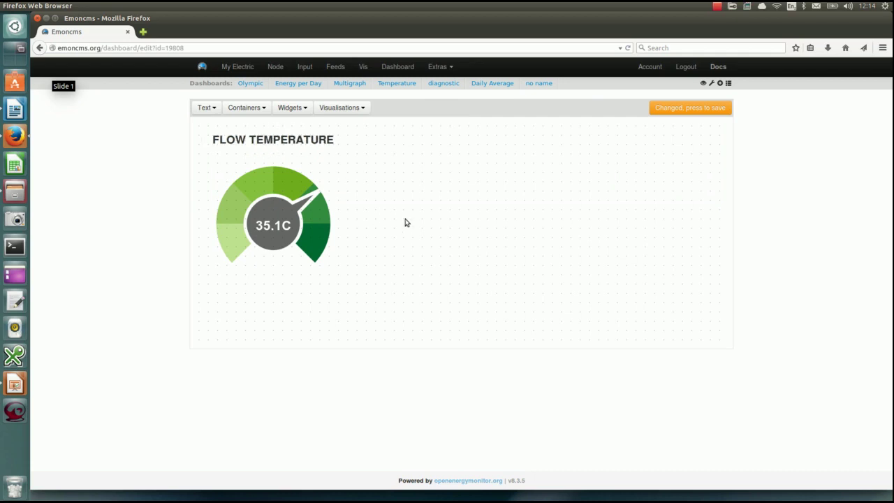
Step: Place a rawdata visualisation on the right side of the dashboard canvas
{"action": "left_click", "coordinate": [340, 107]}
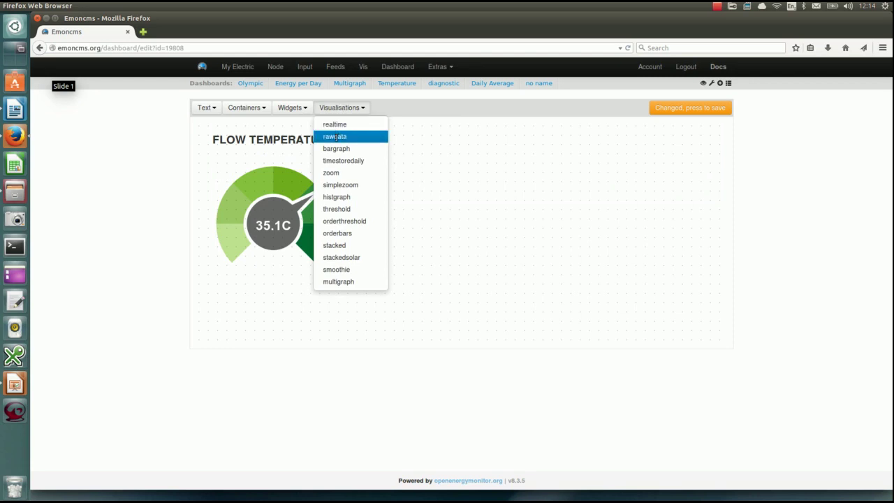
{"action": "left_click", "coordinate": [336, 137]}
{"action": "left_click", "coordinate": [430, 107]}
{"action": "left_click", "coordinate": [342, 108]}
{"action": "left_click", "coordinate": [335, 137]}
{"action": "left_click", "coordinate": [515, 202]}
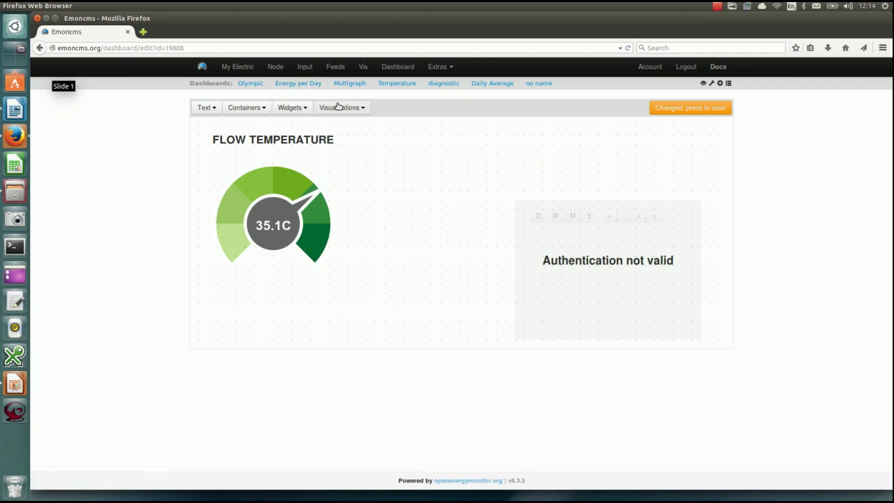
{"action": "left_click", "coordinate": [608, 256]}
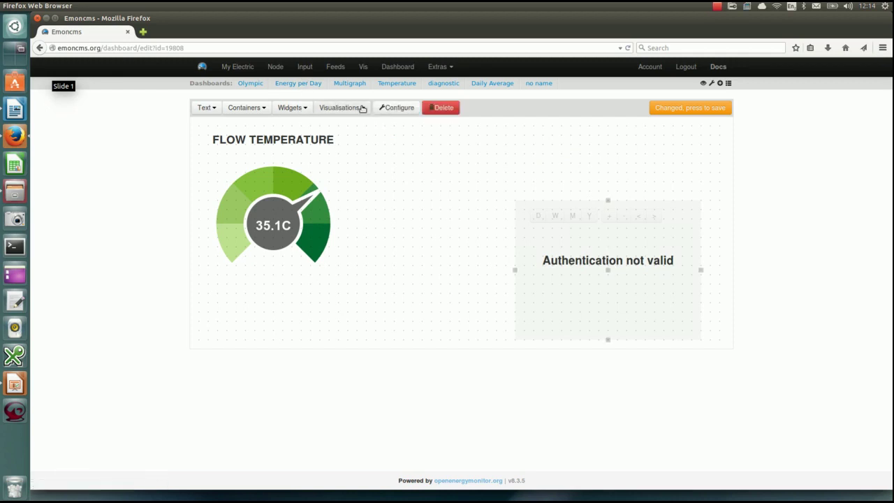
{"action": "left_click", "coordinate": [383, 110]}
Step: Set the raw data graph's feed to 50892 Heatpump_Flow_Temperature and save
{"action": "left_click", "coordinate": [340, 139]}
{"action": "scroll", "coordinate": [325, 194], "scroll_direction": "down", "scroll_amount": 2}
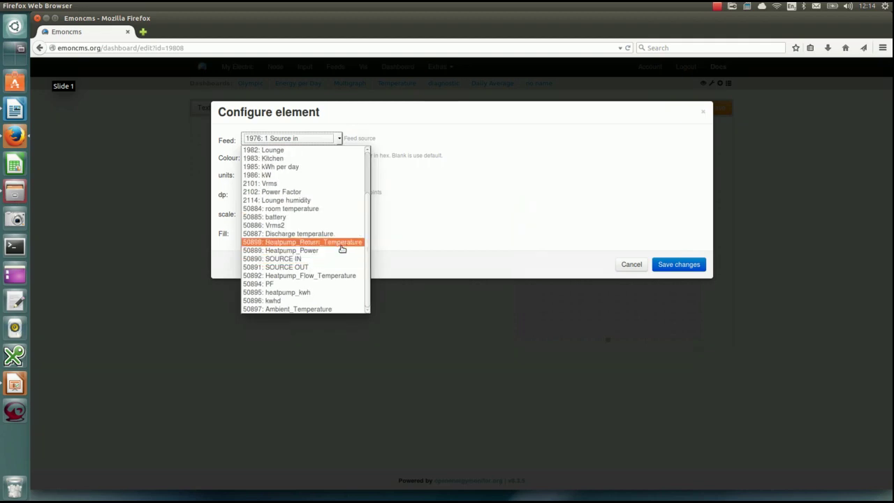
{"action": "left_click", "coordinate": [341, 276]}
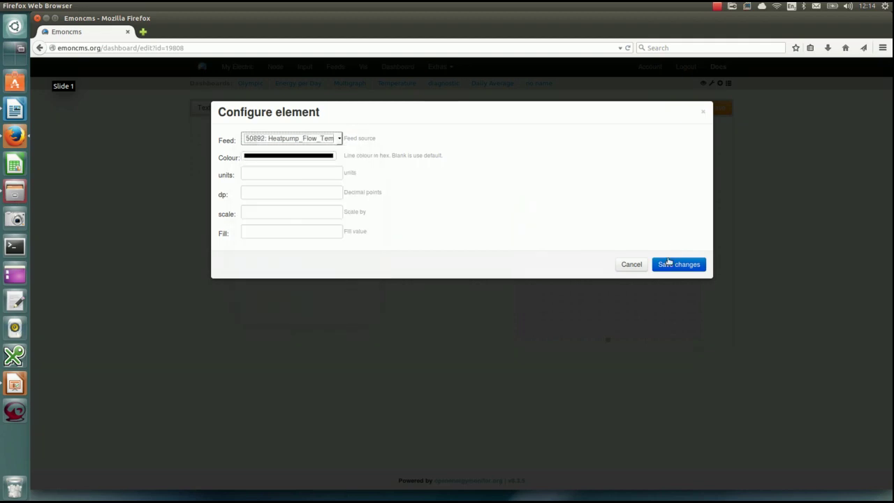
{"action": "left_click", "coordinate": [675, 264]}
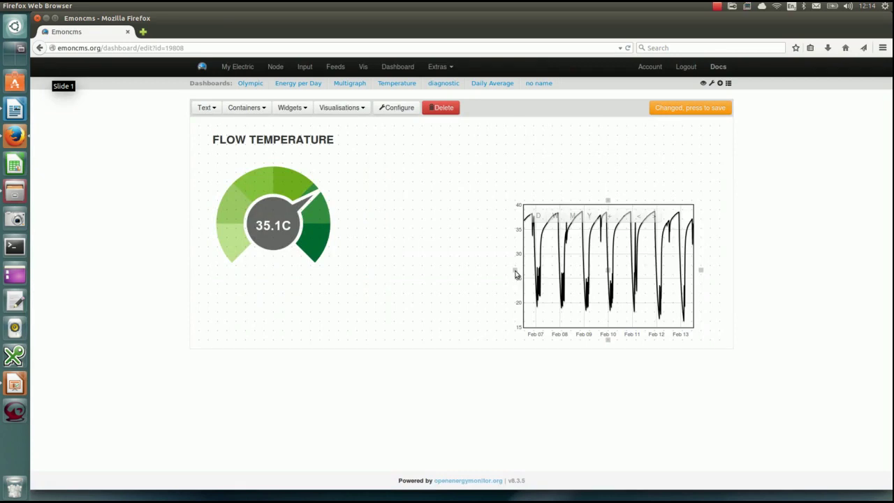
Step: Enlarge the graph wider and taller beside the gauge, then save the dashboard layout
{"action": "left_click_drag", "start_coordinate": [516, 271], "coordinate": [391, 271]}
{"action": "left_click", "coordinate": [595, 230]}
{"action": "left_click_drag", "start_coordinate": [547, 203], "coordinate": [531, 140]}
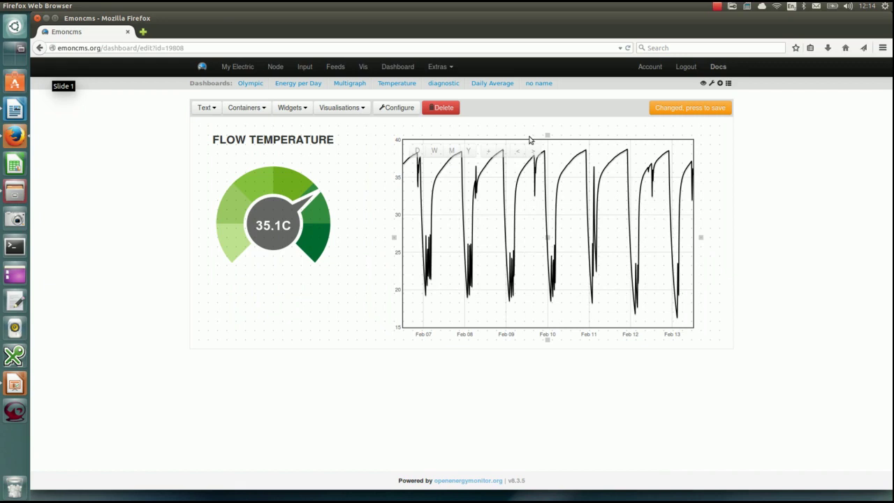
{"action": "left_click_drag", "start_coordinate": [393, 244], "coordinate": [363, 248]}
{"action": "left_click_drag", "start_coordinate": [694, 218], "coordinate": [714, 240]}
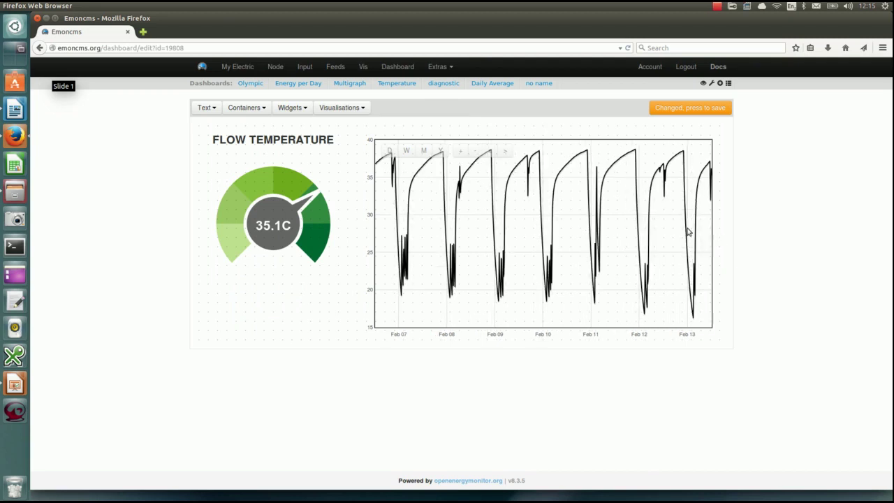
{"action": "left_click", "coordinate": [602, 151]}
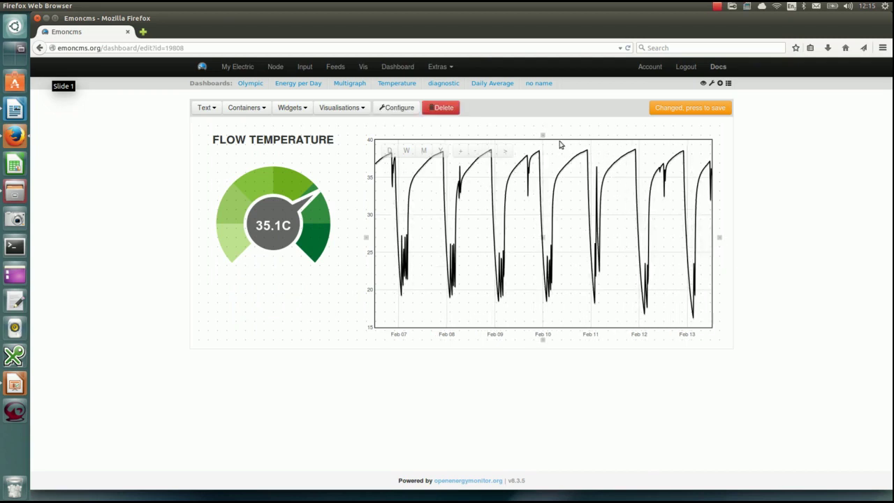
{"action": "left_click_drag", "start_coordinate": [541, 136], "coordinate": [542, 126]}
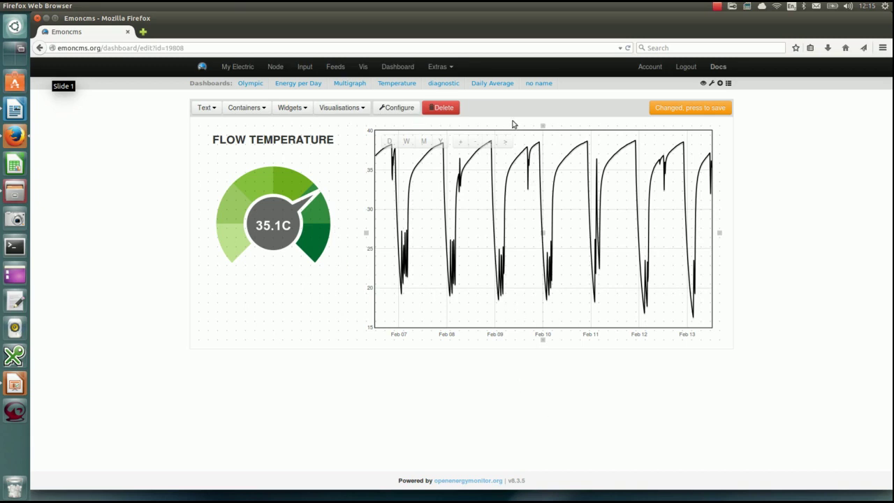
{"action": "left_click", "coordinate": [721, 110]}
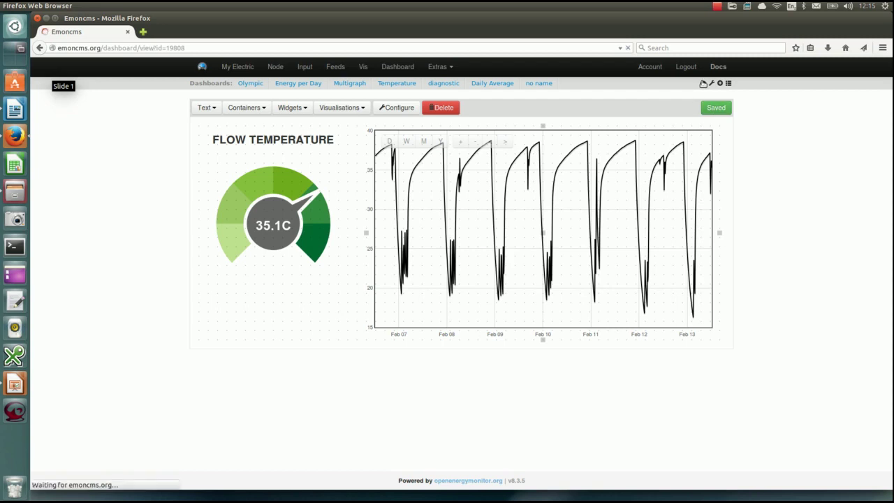
Step: Browse the Multigraph, Temperature and diagnostic dashboards, ending on the Olympic dashboard
{"action": "left_click", "coordinate": [356, 84]}
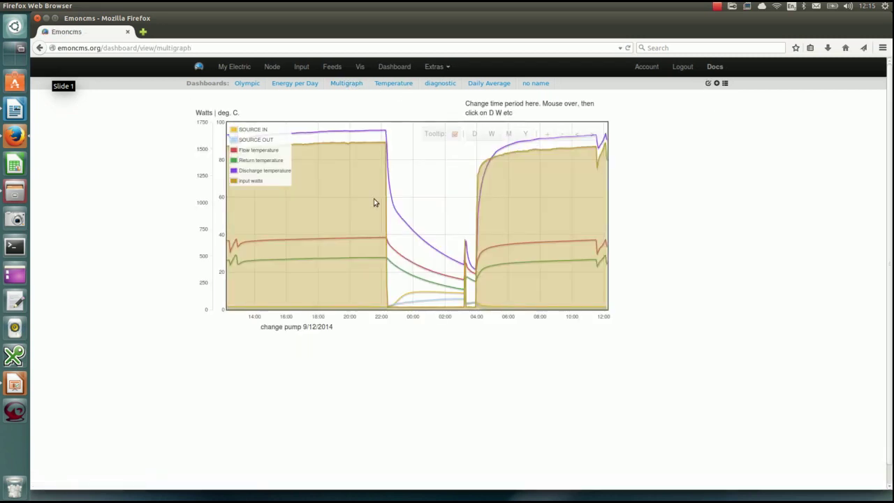
{"action": "left_click", "coordinate": [398, 85]}
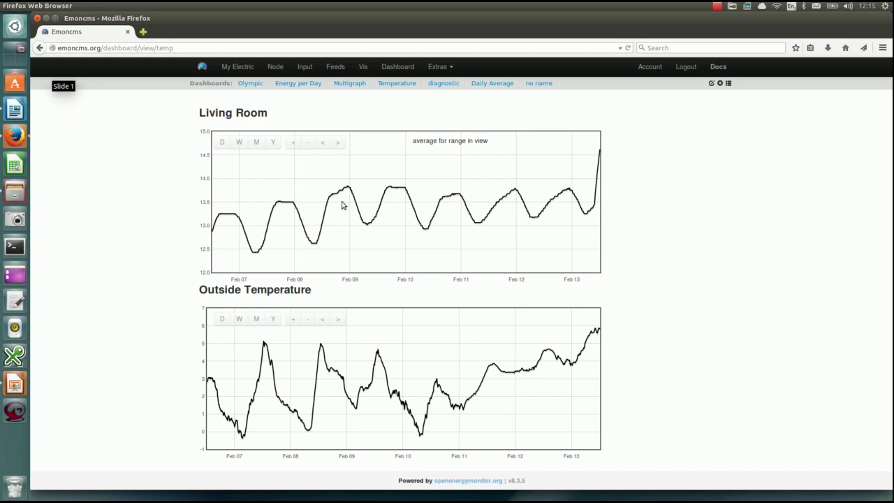
{"action": "left_click", "coordinate": [453, 84]}
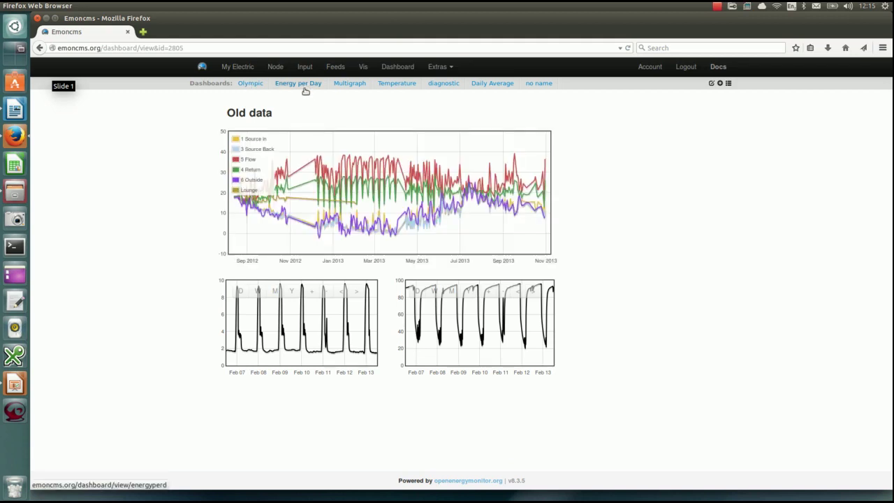
{"action": "mouse_move", "coordinate": [306, 86]}
{"action": "left_mouse_down"}
{"action": "mouse_move", "coordinate": [307, 102]}
{"action": "mouse_move", "coordinate": [294, 87]}
{"action": "left_mouse_up"}
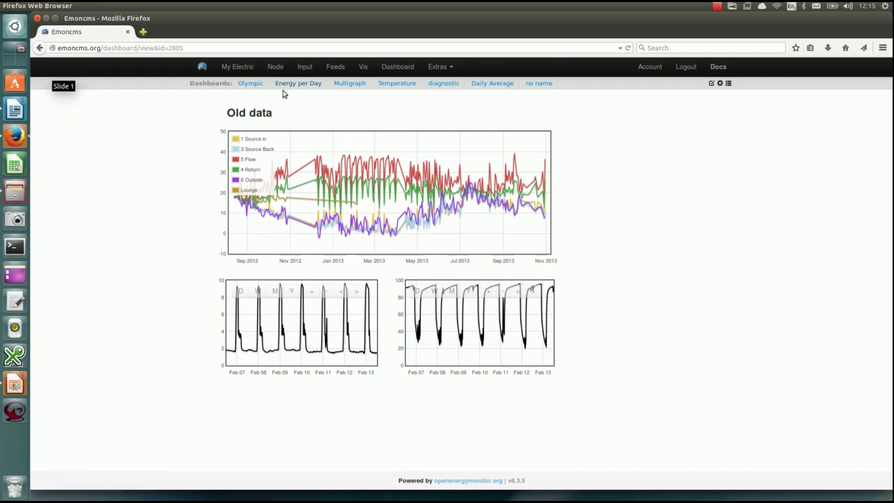
{"action": "left_click", "coordinate": [254, 86]}
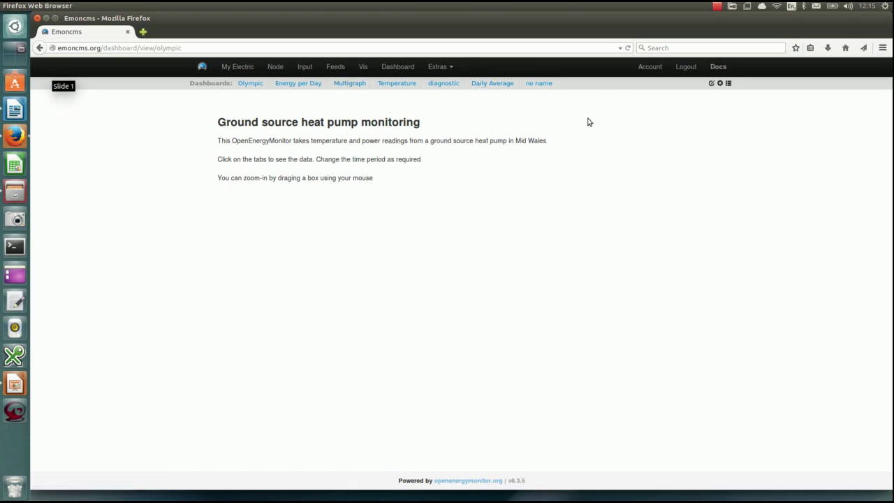
{"action": "left_click", "coordinate": [438, 67]}
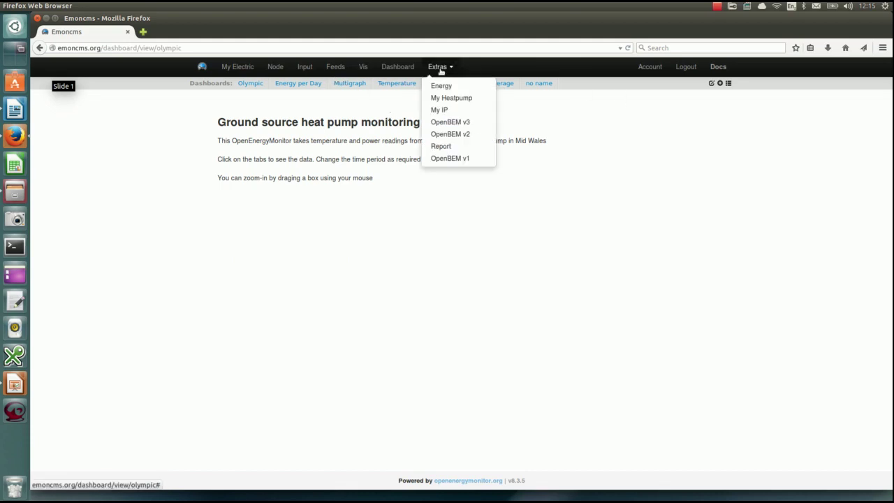
Step: Graph the Node:10 Discharge temperature feed and zoom in to about one day
{"action": "left_click", "coordinate": [334, 67]}
{"action": "scroll", "coordinate": [378, 172], "scroll_direction": "down", "scroll_amount": 5}
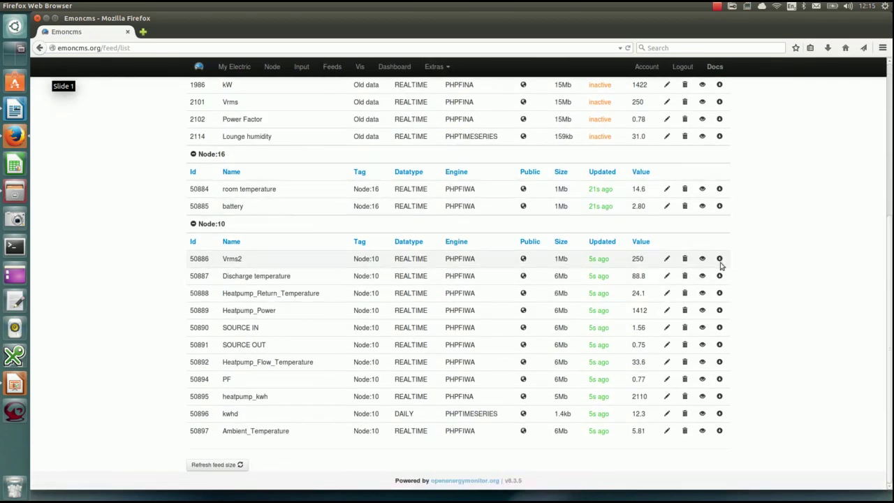
{"action": "left_click", "coordinate": [702, 276]}
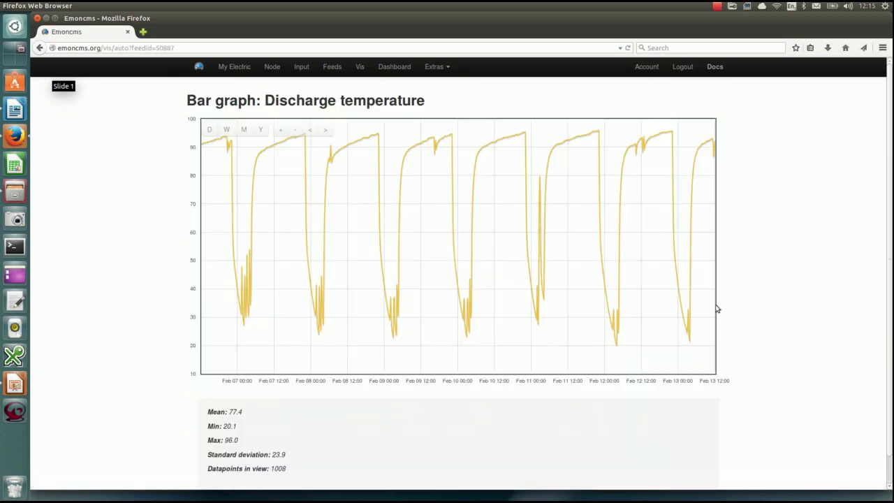
{"action": "left_click_drag", "start_coordinate": [474, 171], "coordinate": [558, 201]}
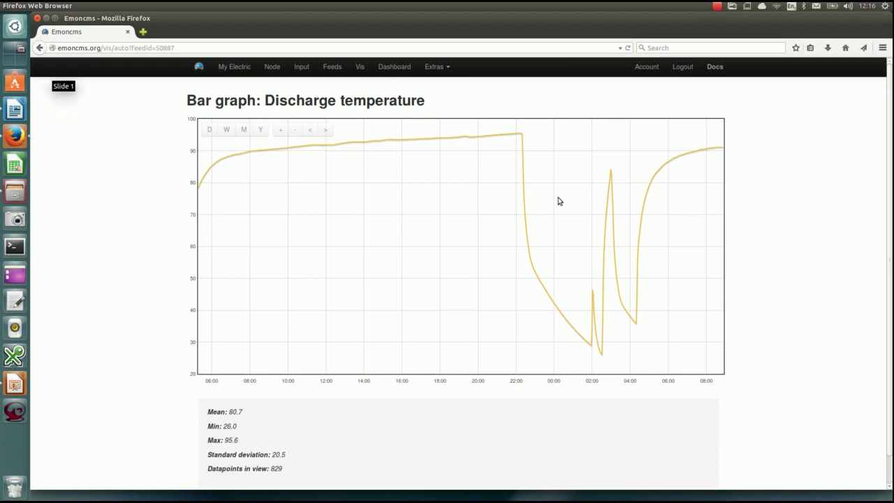
Step: Open My Heatpump from Extras and scroll through its heat-pump diagram and daily consumption chart
{"action": "left_click", "coordinate": [436, 67]}
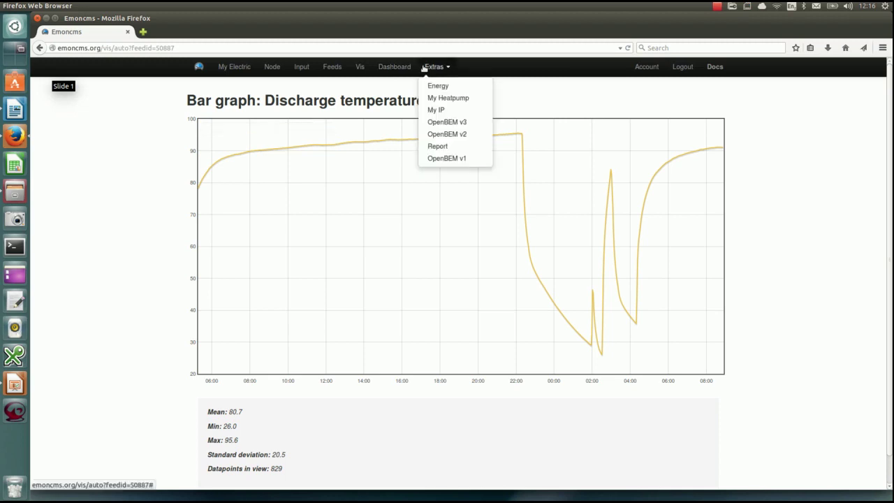
{"action": "left_click", "coordinate": [449, 98]}
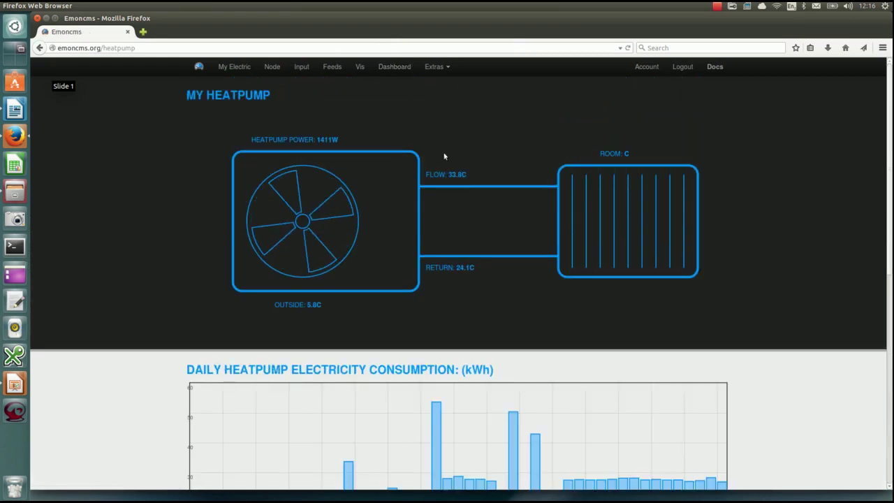
{"action": "scroll", "coordinate": [444, 157], "scroll_direction": "down", "scroll_amount": 3}
{"action": "scroll", "coordinate": [444, 157], "scroll_direction": "down", "scroll_amount": 1}
{"action": "scroll", "coordinate": [444, 156], "scroll_direction": "up", "scroll_amount": 4}
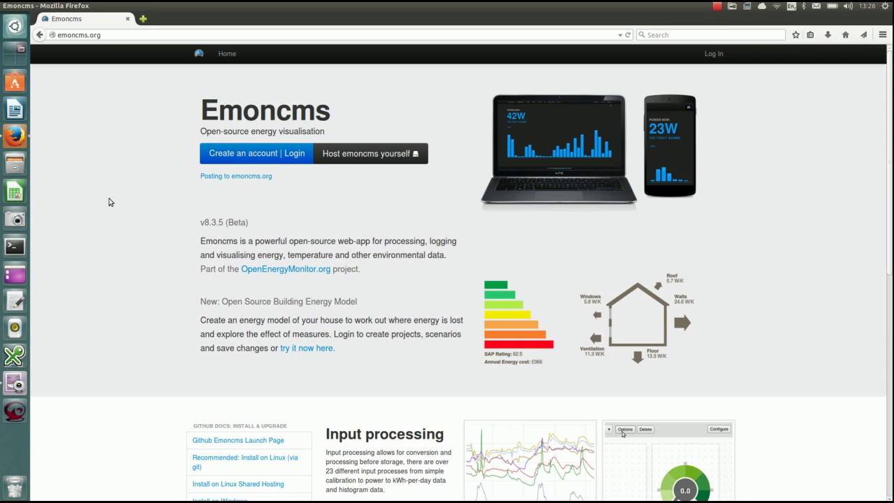
Step: Log in with the account username and password, then view node 1's three inputs
{"action": "left_click", "coordinate": [269, 156]}
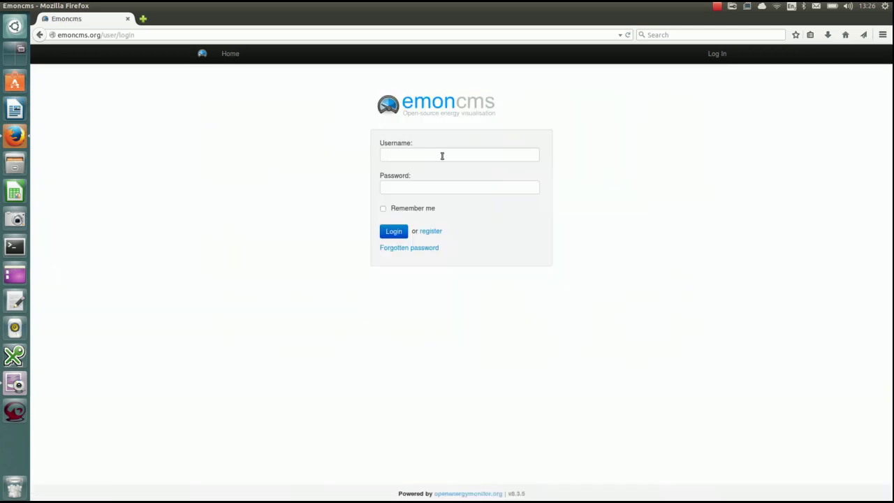
{"action": "left_click", "coordinate": [443, 155]}
{"action": "type", "text": "no"}
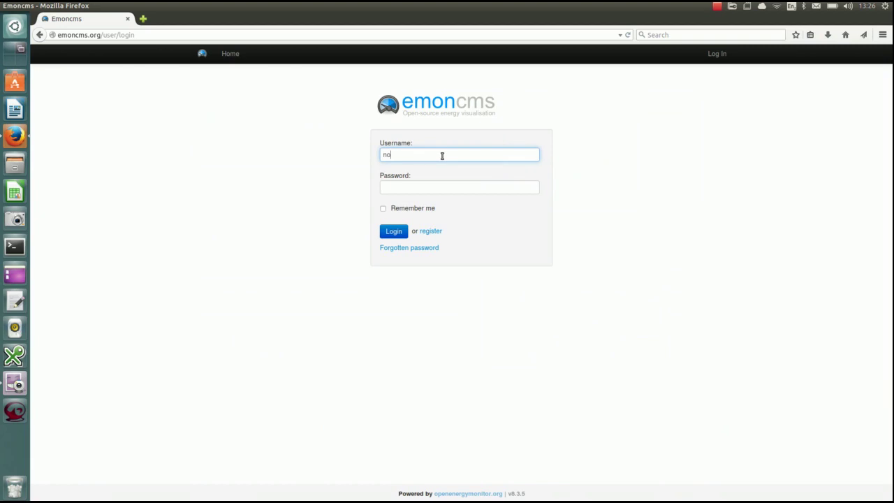
{"action": "type", "text": "bel"}
{"action": "left_click", "coordinate": [427, 183]}
{"action": "key", "text": "Return"}
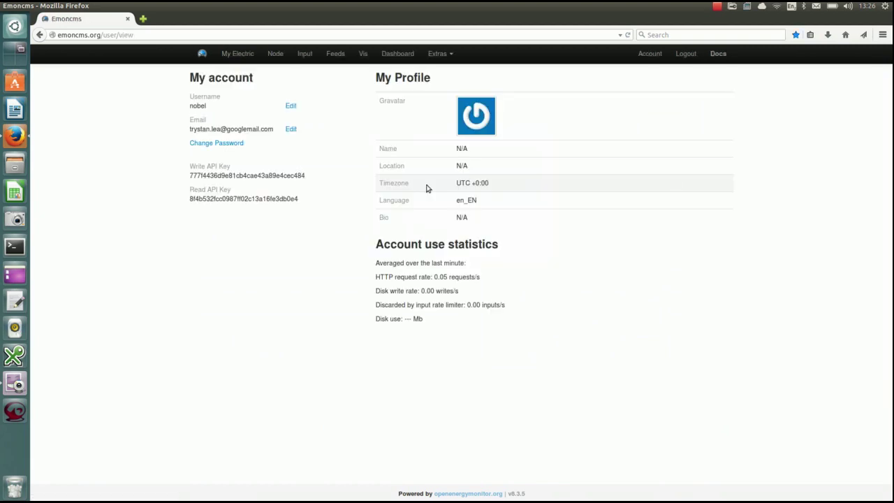
{"action": "left_click", "coordinate": [305, 56]}
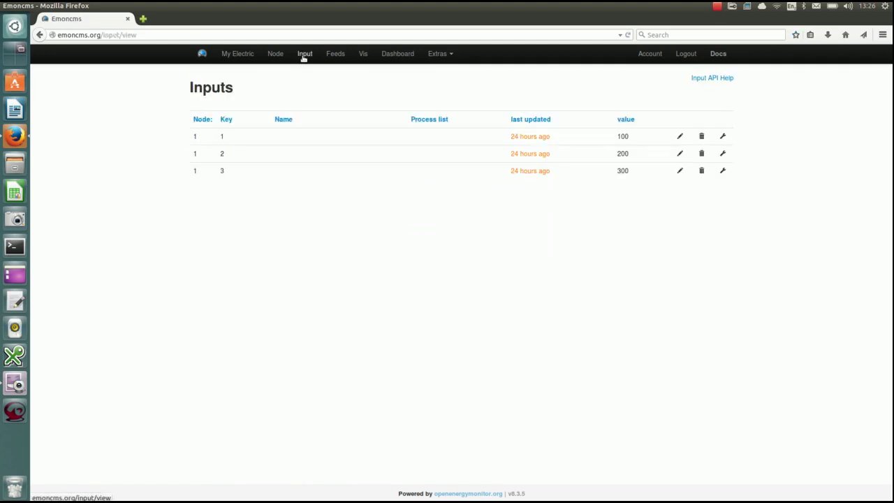
Step: Open the Input API help and scroll down to the Available JSON commands
{"action": "left_click", "coordinate": [699, 79]}
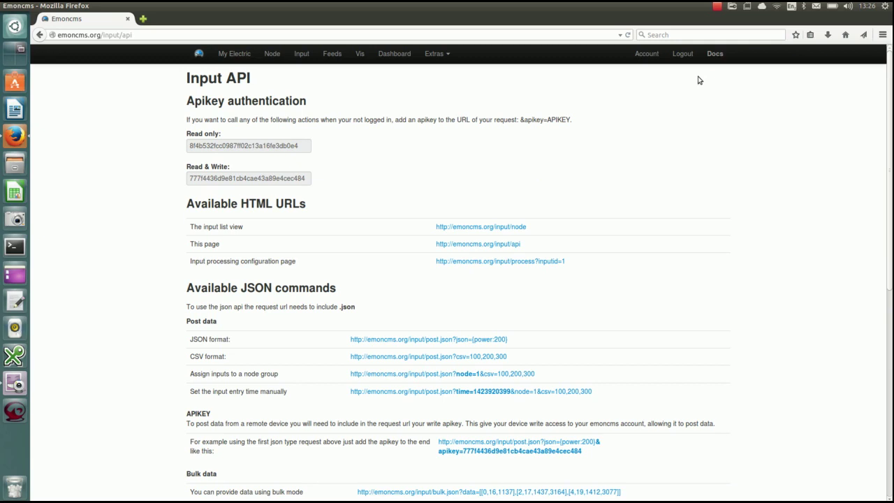
{"action": "scroll", "coordinate": [699, 80], "scroll_direction": "down", "scroll_amount": 1}
{"action": "scroll", "coordinate": [699, 80], "scroll_direction": "down", "scroll_amount": 3}
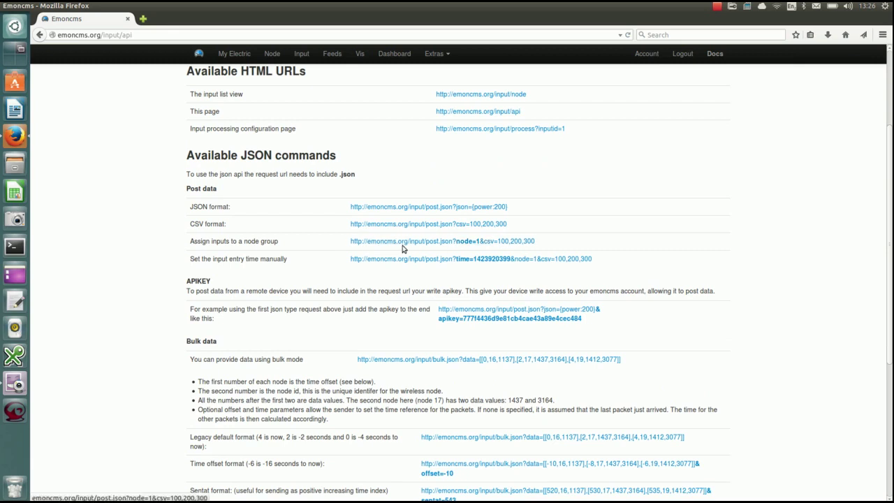
Step: Post the example node 1 CSV values 100,200,300 and check the inputs list
{"action": "left_click", "coordinate": [448, 248]}
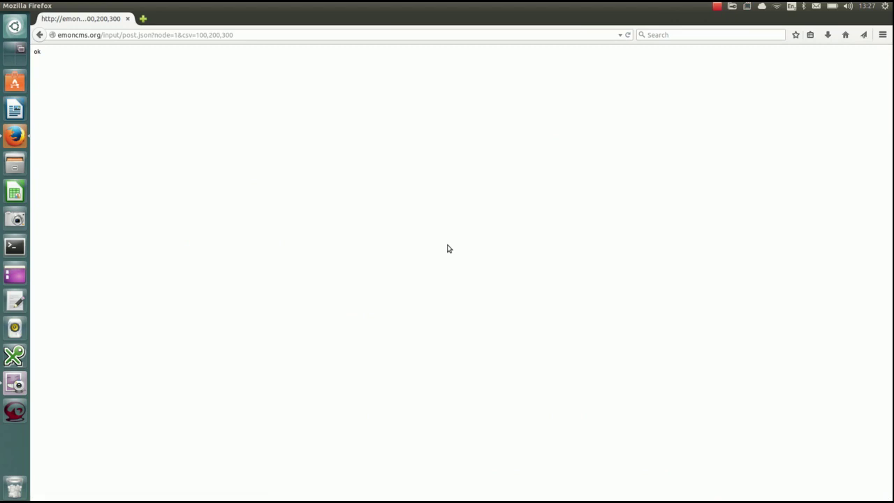
{"action": "left_click", "coordinate": [40, 35]}
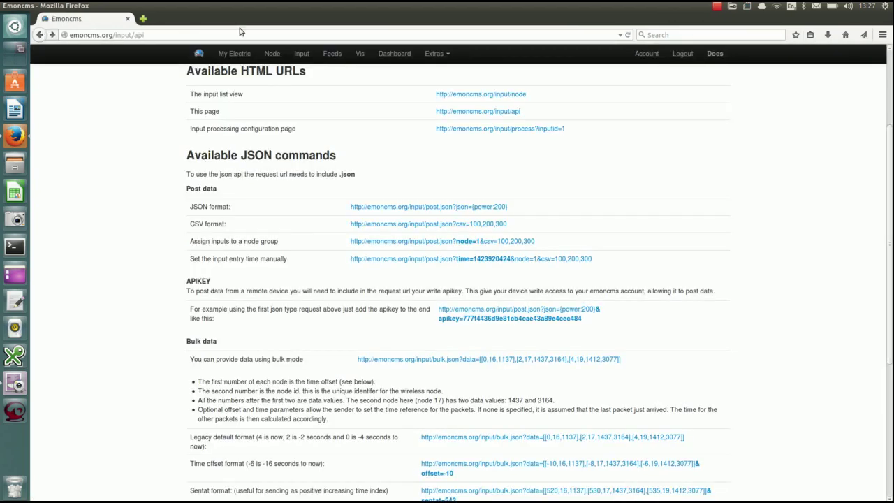
{"action": "left_click", "coordinate": [301, 53]}
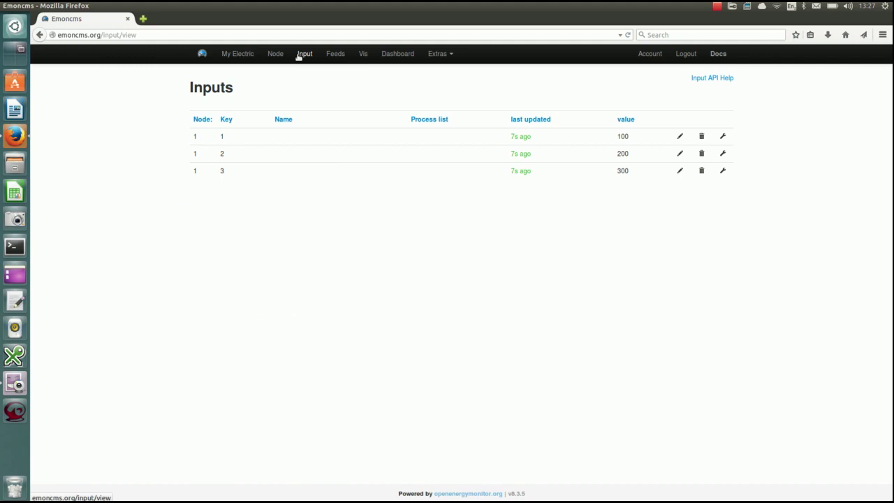
Step: Post the example JSON power 200 reading and return to the inputs list
{"action": "left_click", "coordinate": [712, 77]}
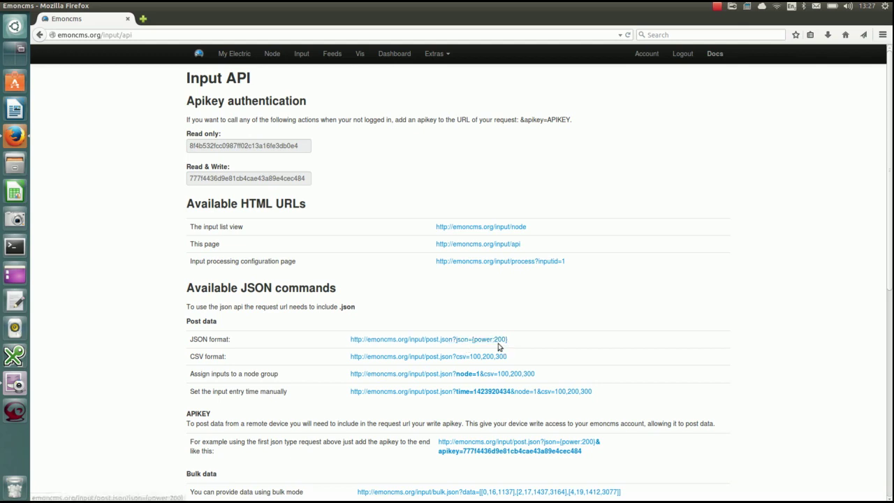
{"action": "left_click", "coordinate": [497, 341]}
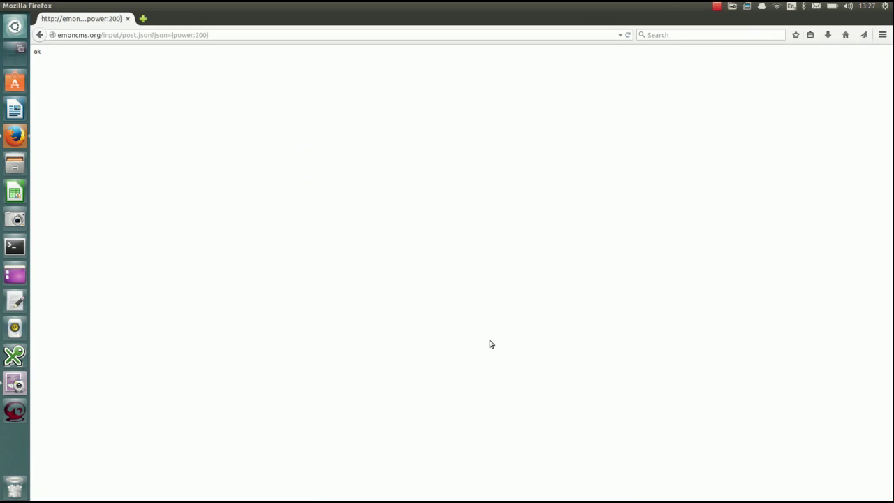
{"action": "left_click", "coordinate": [39, 35]}
{"action": "left_click", "coordinate": [301, 55]}
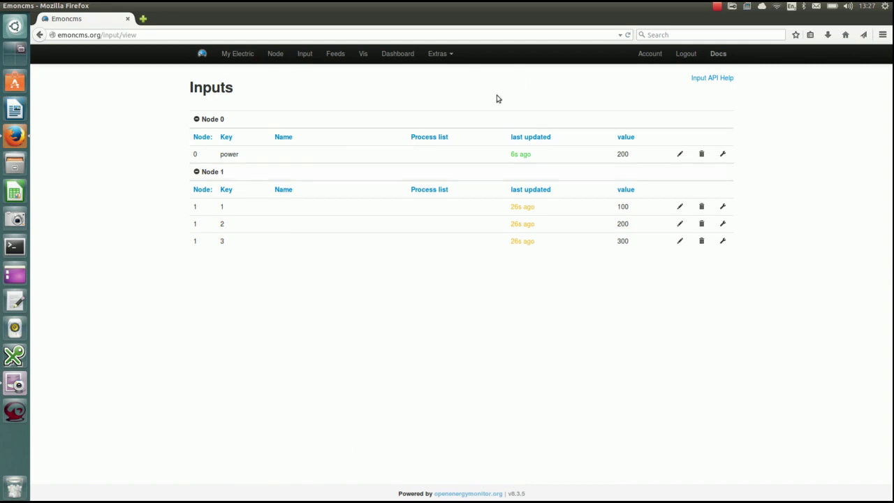
Step: After confirming node 0 power reads 200, go back to the Input API help page
{"action": "left_click", "coordinate": [713, 79]}
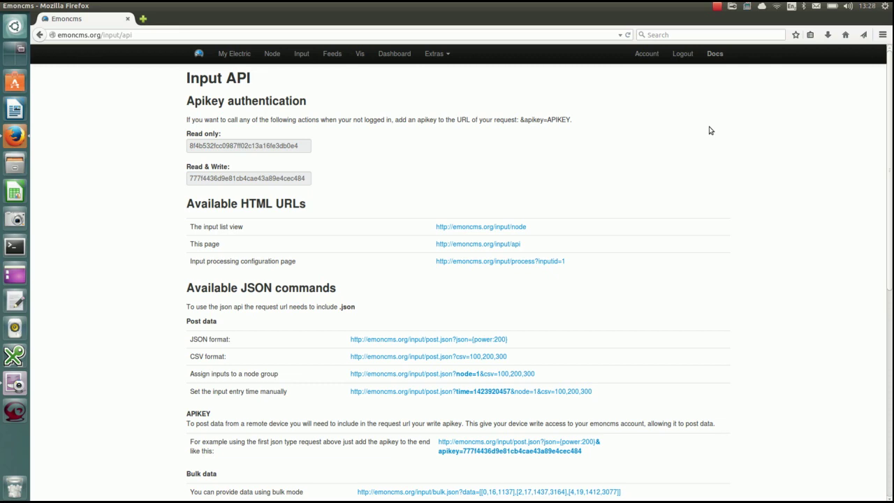
{"action": "scroll", "coordinate": [711, 131], "scroll_direction": "down", "scroll_amount": 3}
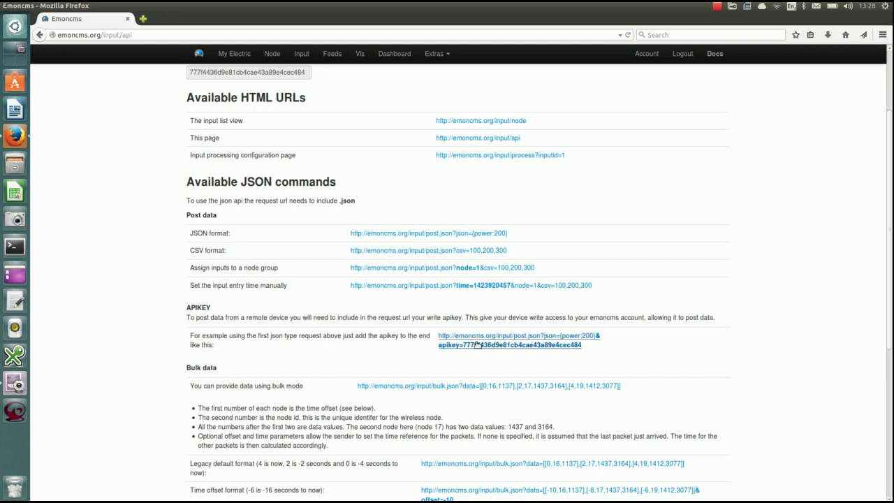
{"action": "left_click", "coordinate": [647, 54]}
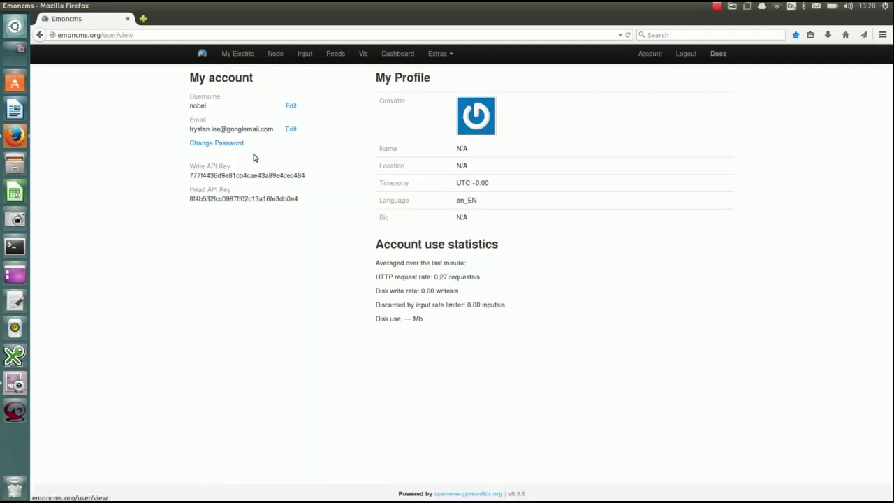
Step: Add a Log to feed process on node 0 power, creating the node:0:power feed
{"action": "double_click", "coordinate": [223, 178]}
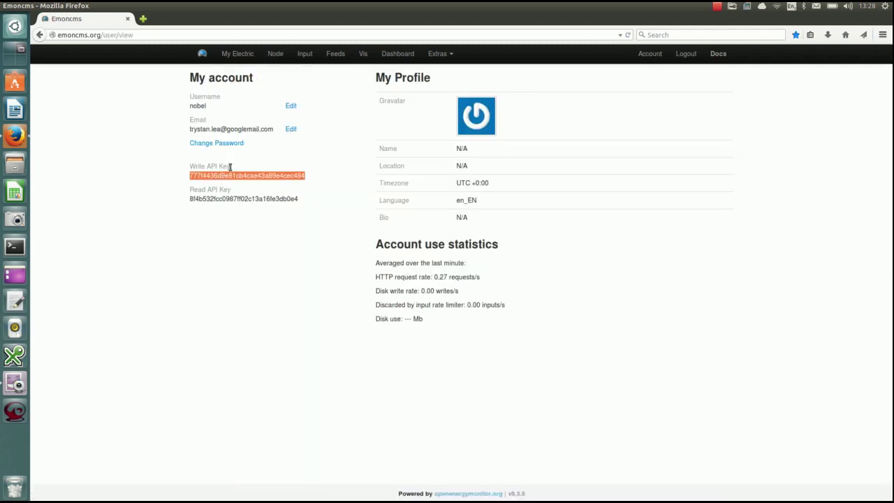
{"action": "left_click", "coordinate": [281, 147]}
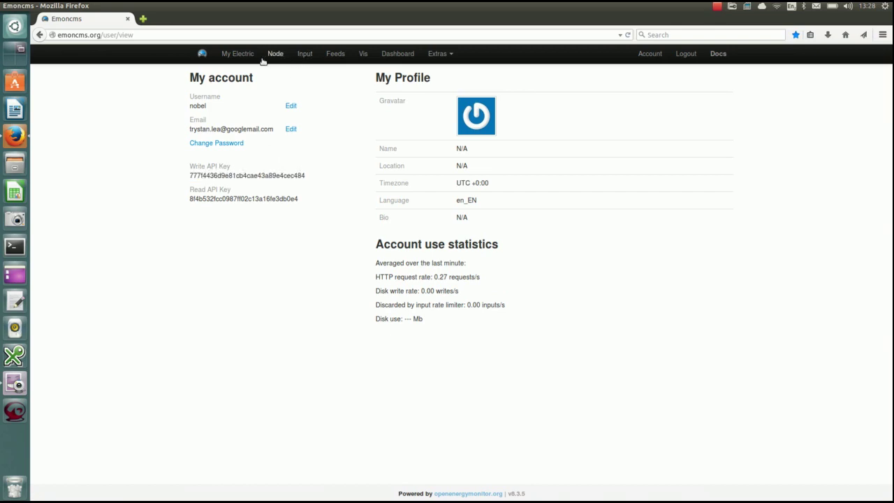
{"action": "left_click", "coordinate": [308, 58]}
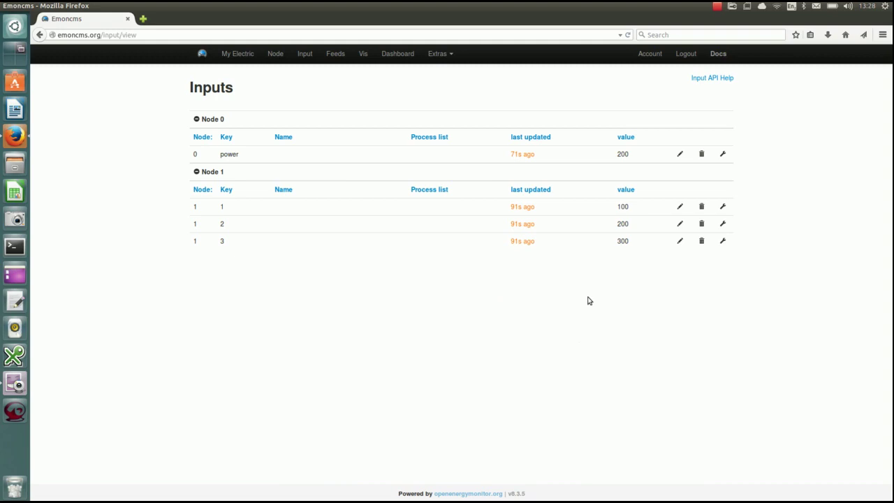
{"action": "left_click", "coordinate": [723, 154]}
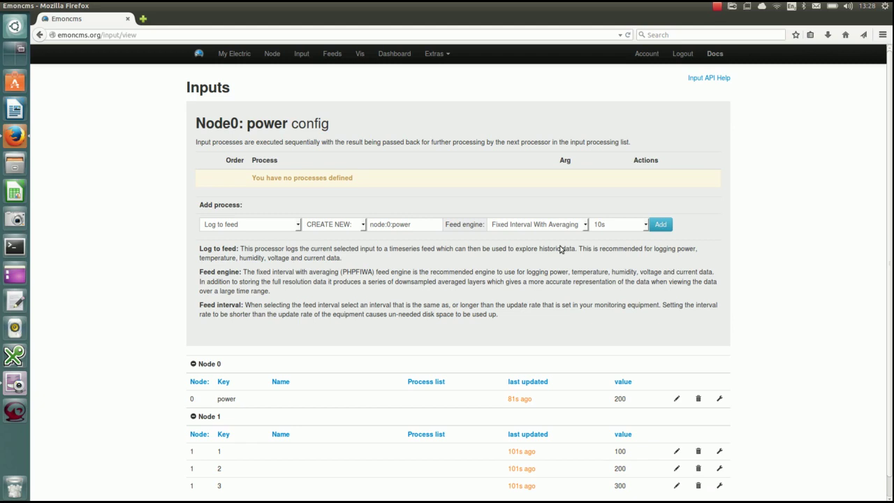
{"action": "left_click", "coordinate": [660, 224]}
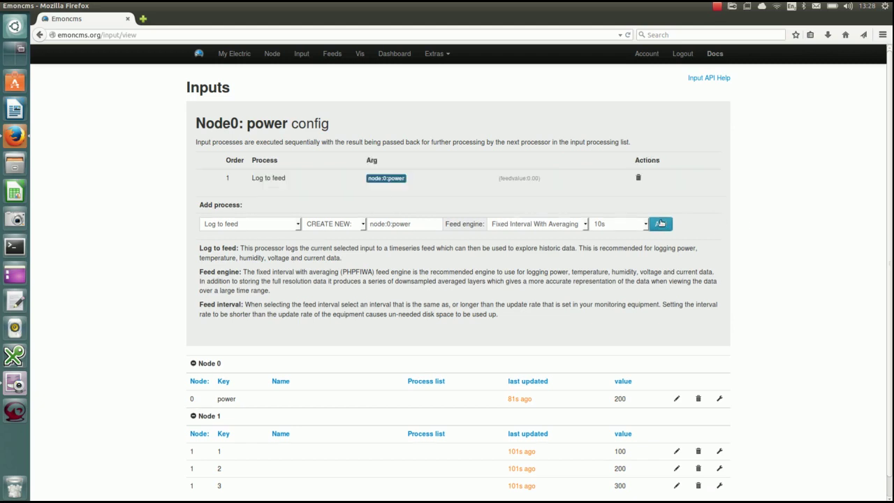
{"action": "left_click", "coordinate": [328, 56]}
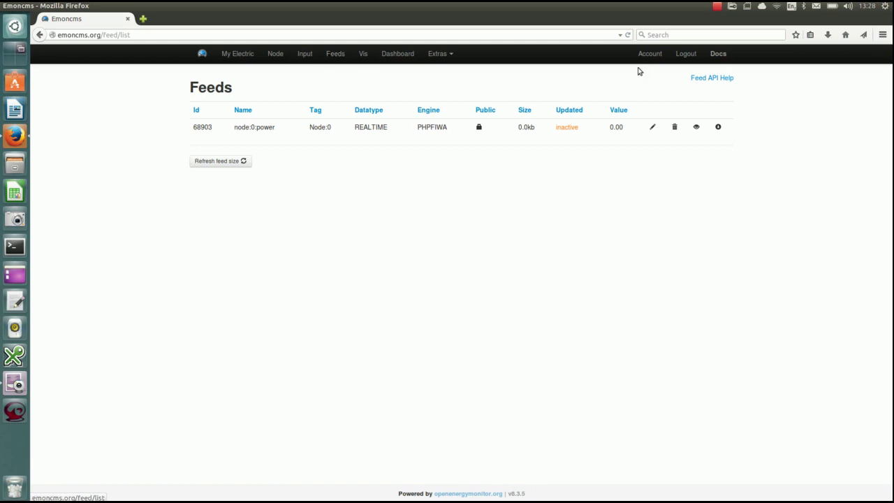
Step: Copy feed Id 68903 from the feeds list and return to the Feed API help
{"action": "left_click", "coordinate": [712, 79]}
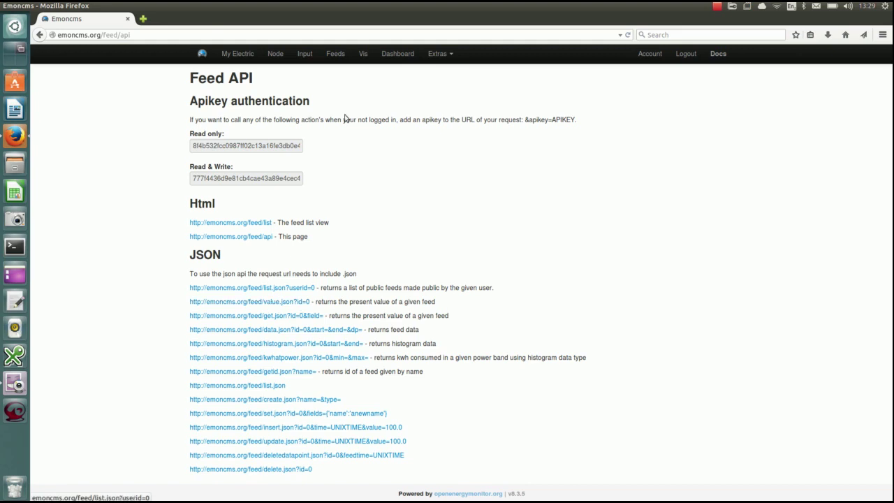
{"action": "left_click", "coordinate": [336, 54]}
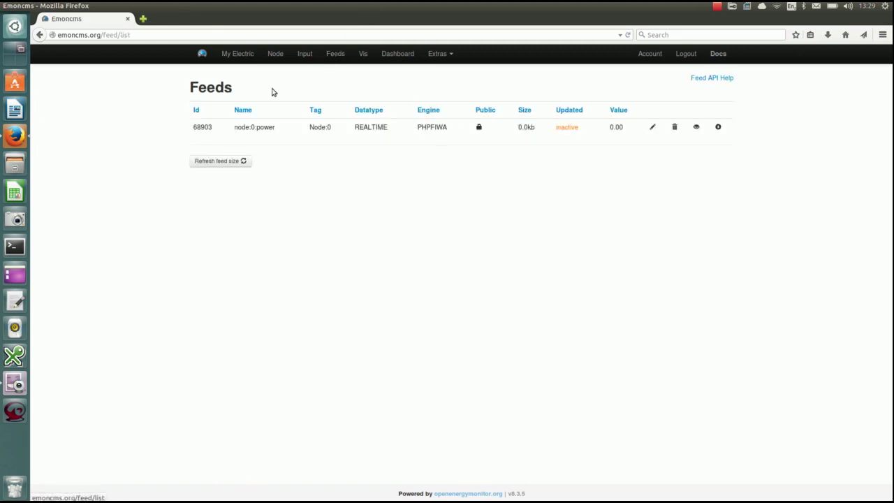
{"action": "double_click", "coordinate": [203, 127]}
{"action": "key", "text": "ctrl+c"}
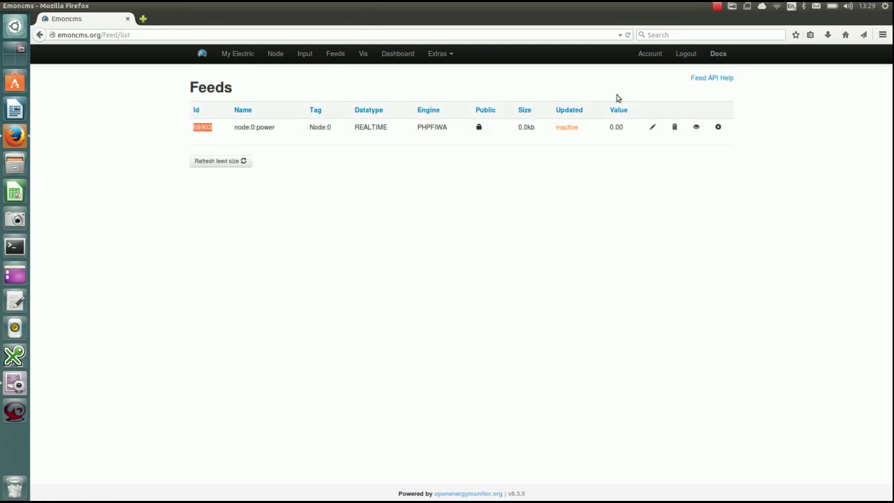
{"action": "left_click", "coordinate": [724, 80]}
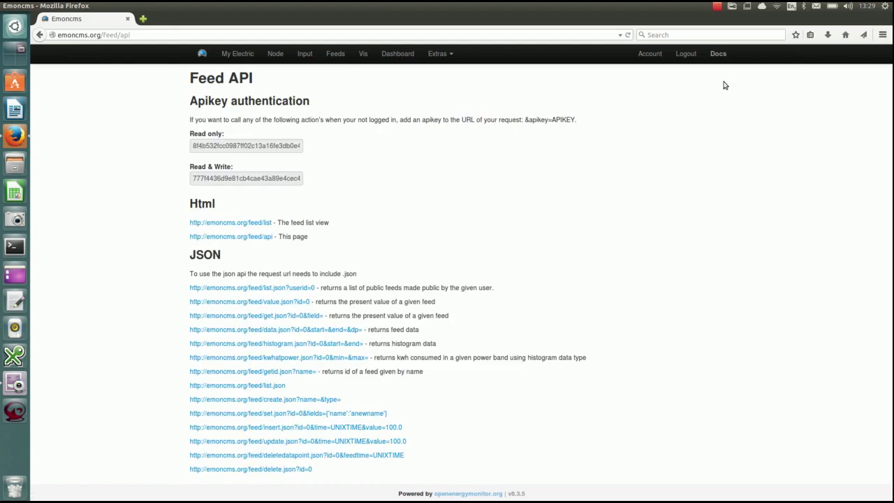
Step: Request value.json for feed 68903 instead of id 0, getting "0"
{"action": "left_click", "coordinate": [285, 303]}
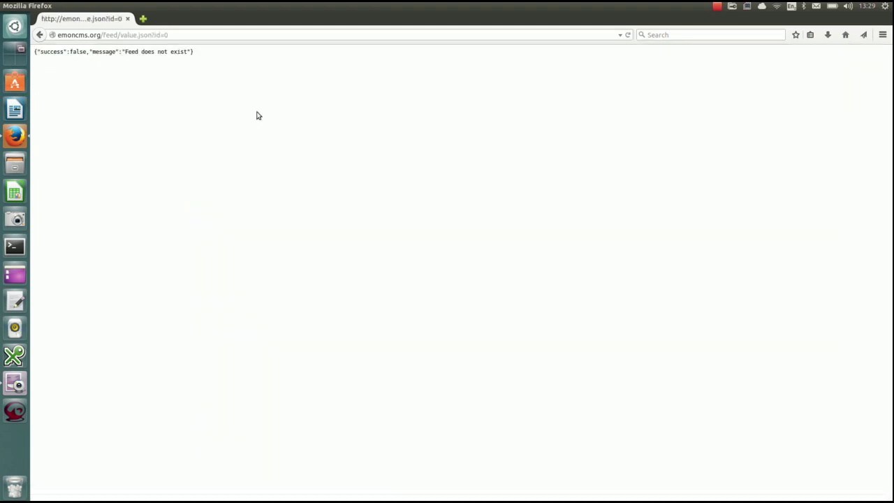
{"action": "left_click", "coordinate": [185, 35]}
{"action": "key", "text": "BackSpace"}
{"action": "key", "text": "ctrl+v"}
{"action": "key", "text": "Return"}
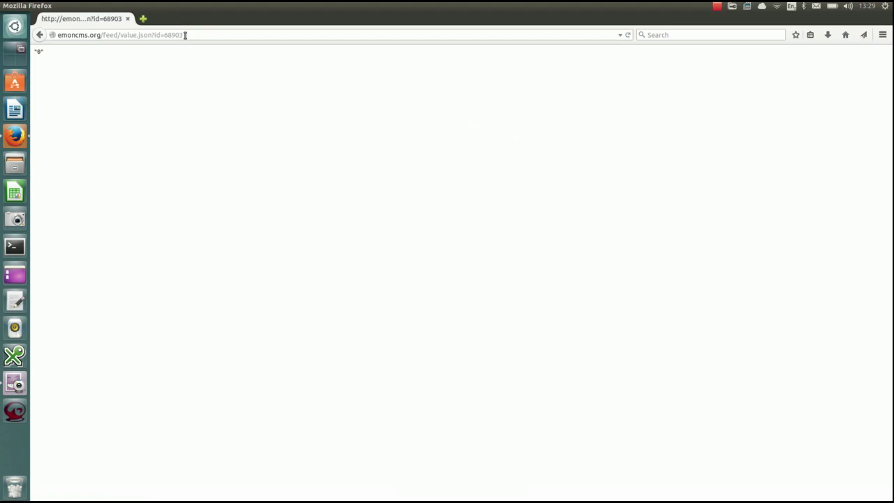
{"action": "left_click", "coordinate": [40, 35]}
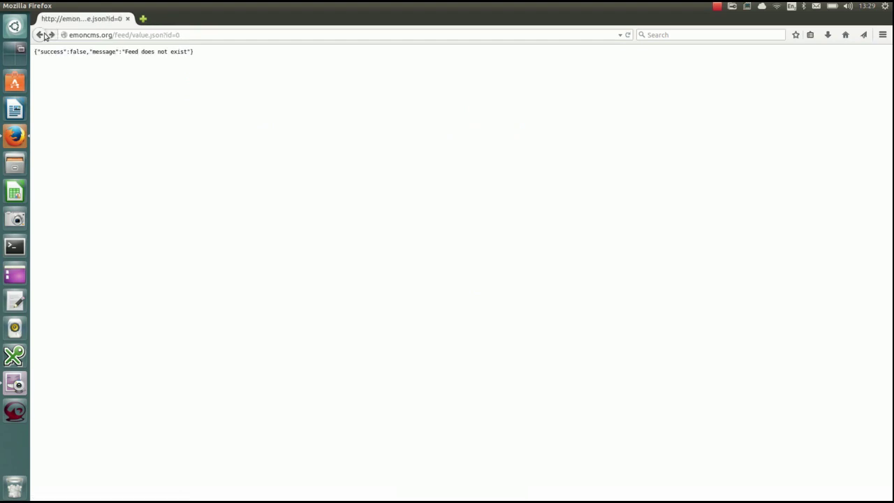
{"action": "left_click", "coordinate": [41, 35]}
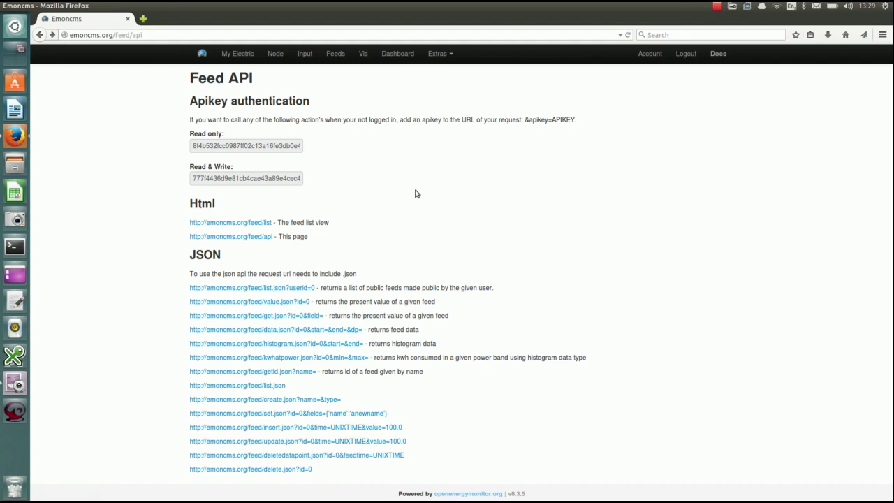
Step: Log out and sign in to the other account with its username and password
{"action": "left_click", "coordinate": [686, 54]}
{"action": "left_click", "coordinate": [272, 153]}
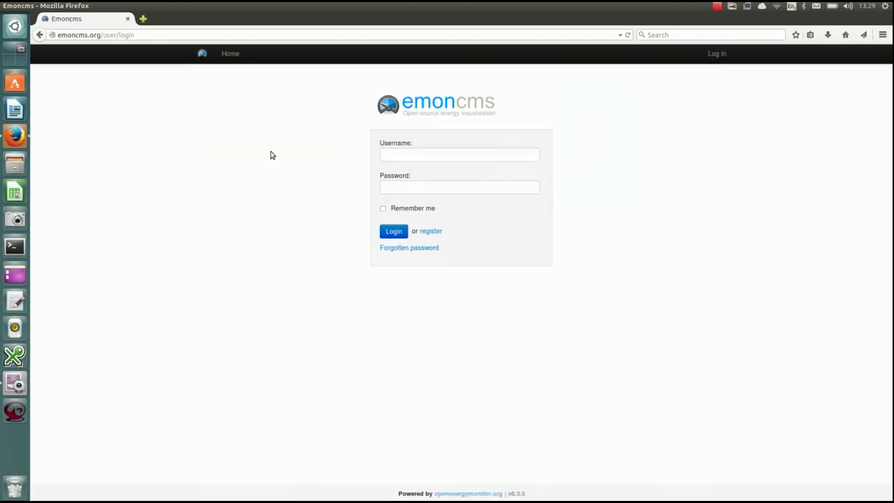
{"action": "left_click", "coordinate": [413, 156]}
{"action": "type", "text": "o"}
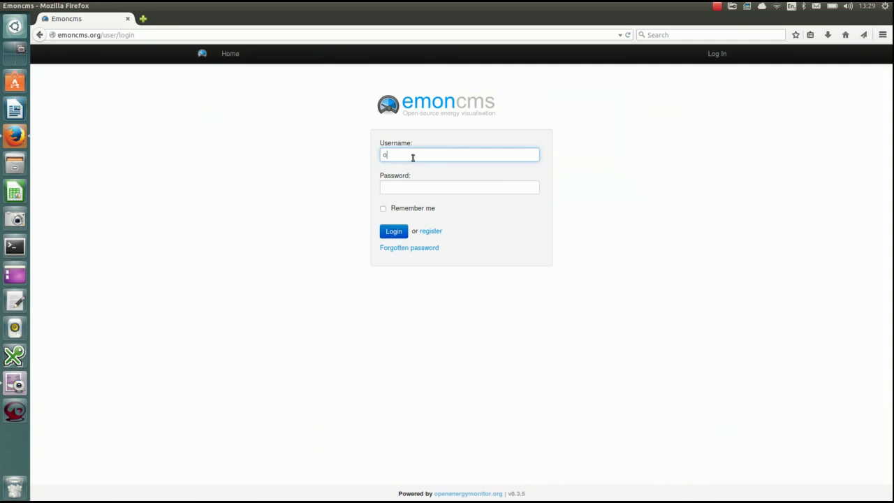
{"action": "type", "text": "lympic"}
{"action": "left_click", "coordinate": [405, 188]}
{"action": "type", "text": "****"}
{"action": "key", "text": "Return"}
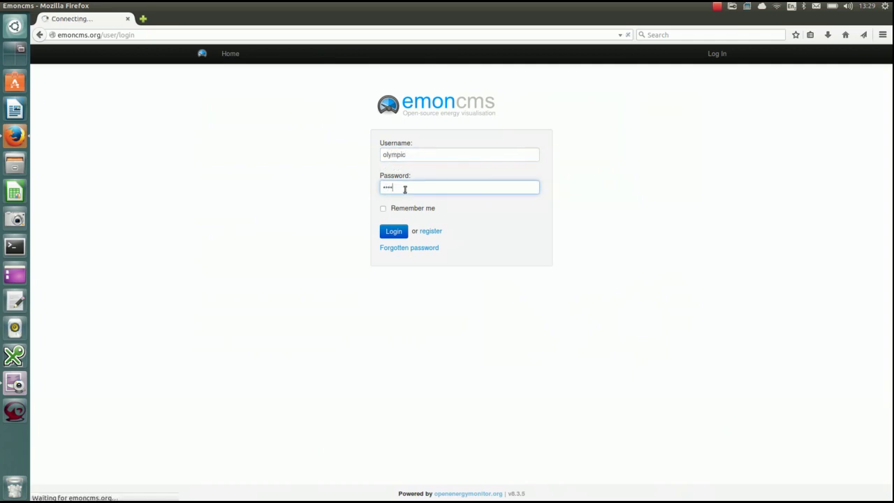
Step: Scroll the feeds to Node:10 and graph the Heatpump_Power feed
{"action": "left_click", "coordinate": [329, 56]}
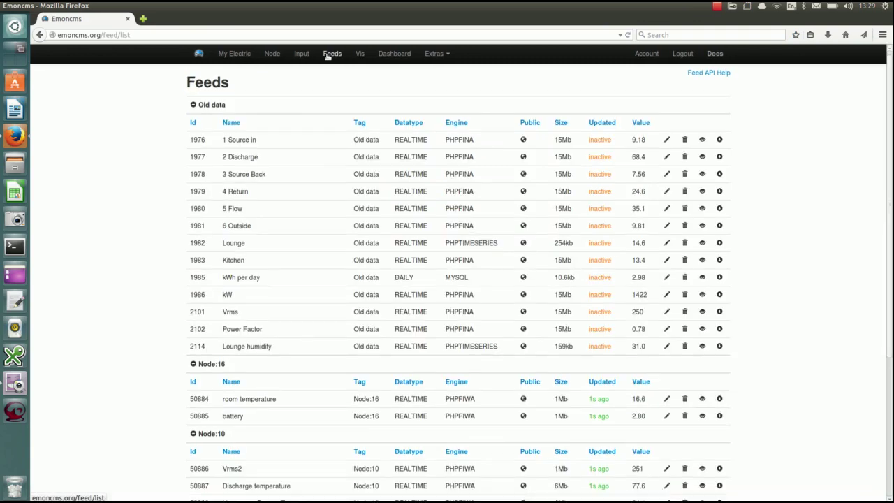
{"action": "scroll", "coordinate": [327, 54], "scroll_direction": "down", "scroll_amount": 5}
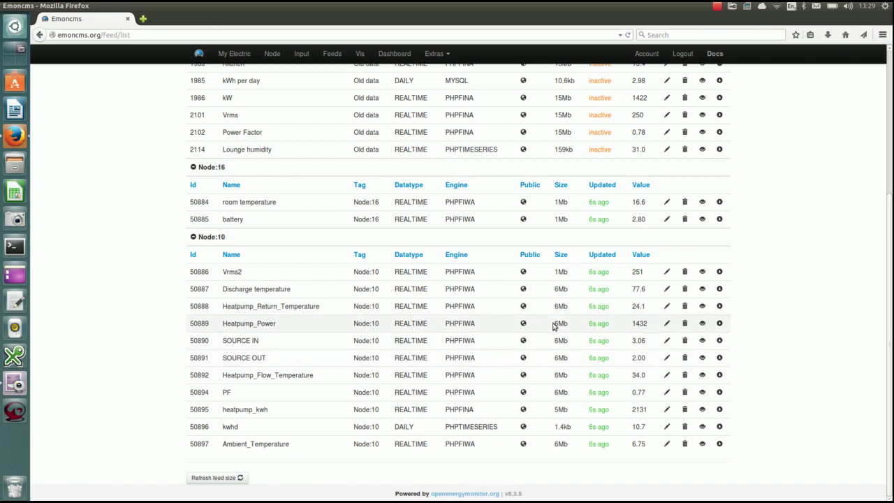
{"action": "left_click", "coordinate": [703, 324]}
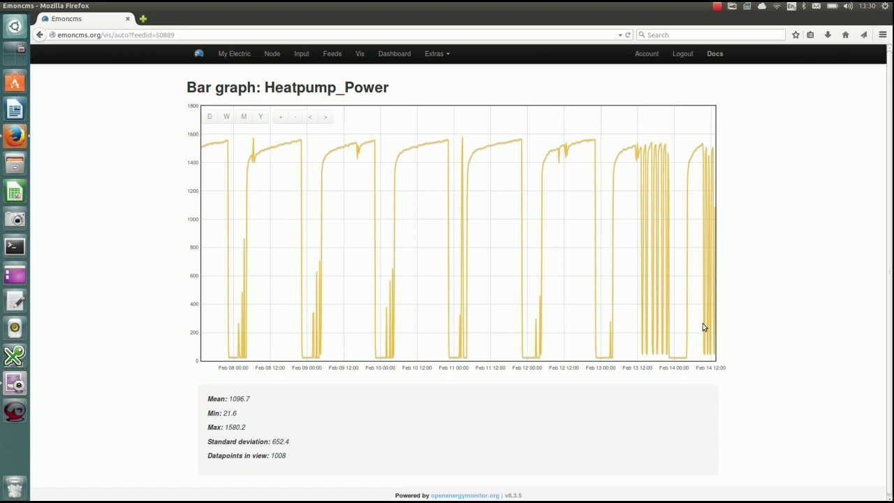
Step: Capture the one-week average.json request in the Network panel and select its resent URL
{"action": "key", "text": "F5"}
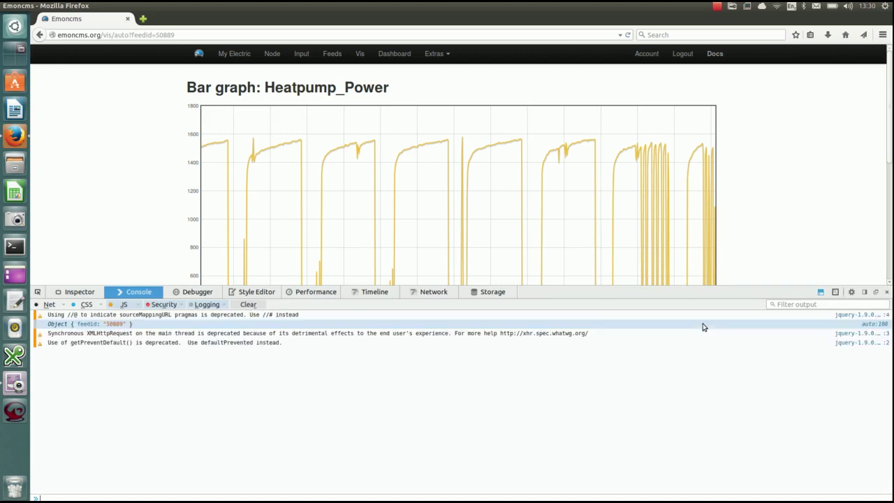
{"action": "left_click", "coordinate": [448, 294]}
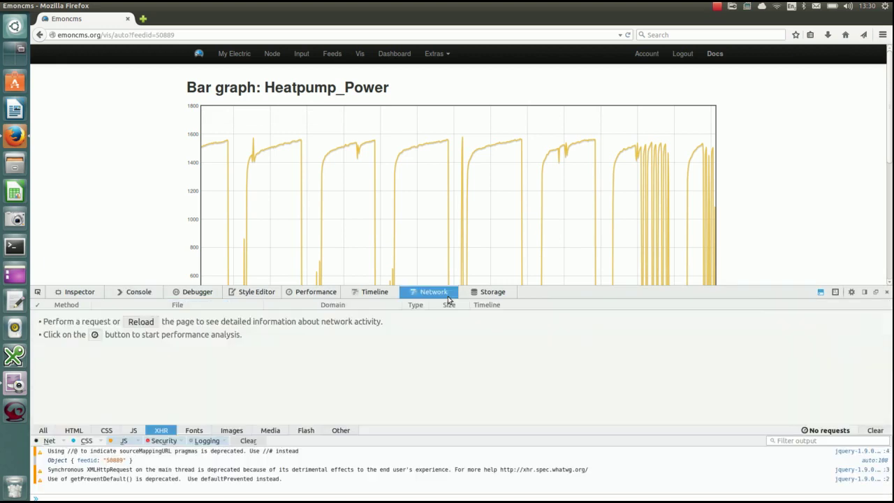
{"action": "mouse_move", "coordinate": [374, 133]}
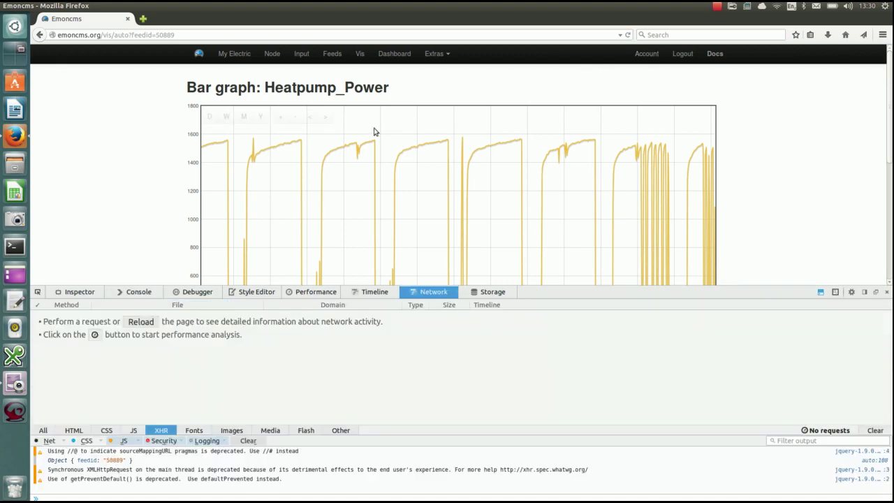
{"action": "left_click", "coordinate": [228, 117]}
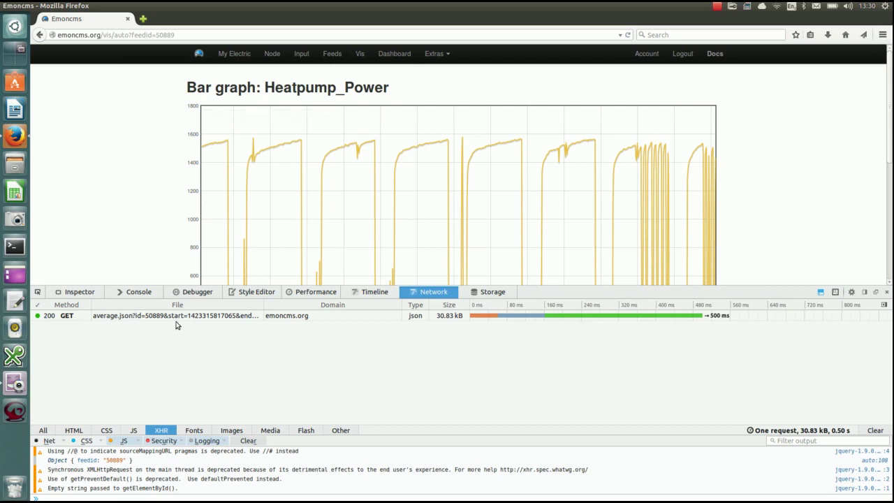
{"action": "left_click", "coordinate": [227, 316]}
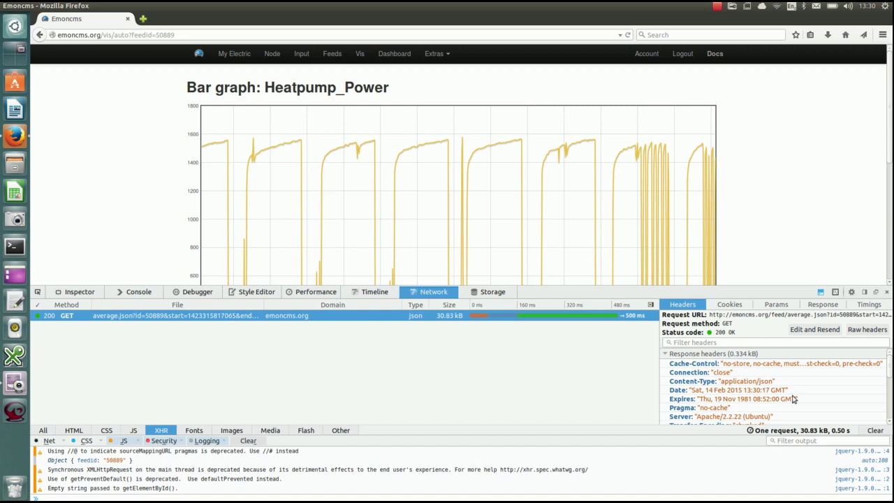
{"action": "left_click", "coordinate": [815, 331]}
{"action": "triple_click", "coordinate": [790, 322]}
{"action": "key", "text": "ctrl+c"}
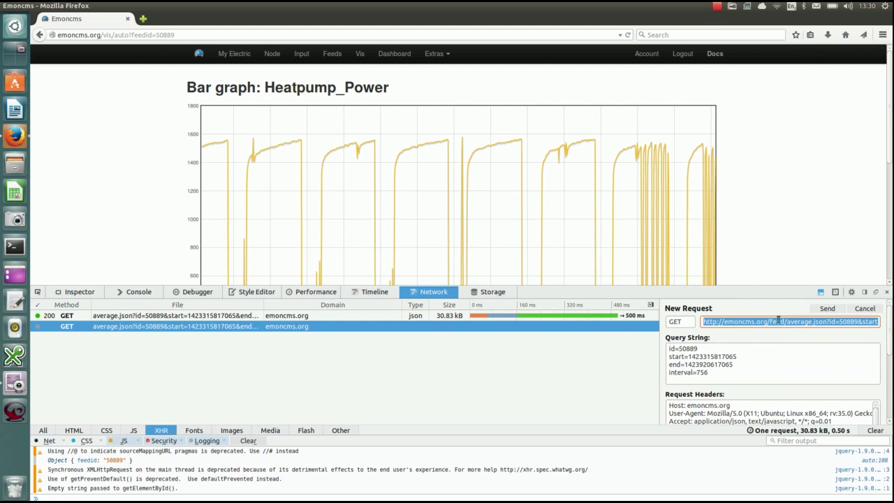
Step: Load the copied average.json URL for feed 50889 to view raw timestamp–value pairs
{"action": "left_click", "coordinate": [235, 35]}
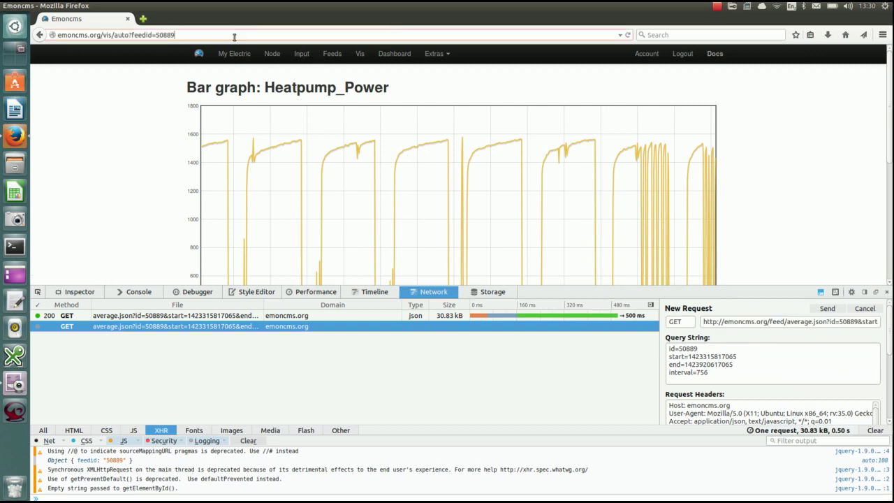
{"action": "key", "text": "ctrl+v"}
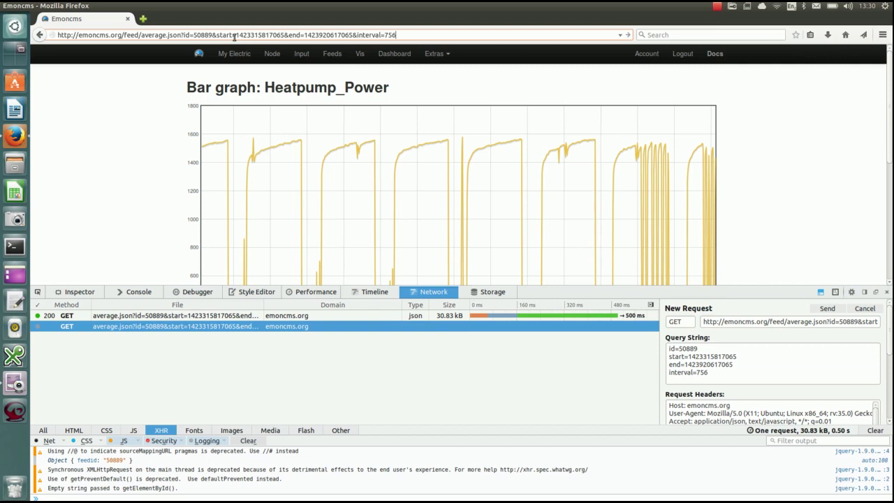
{"action": "key", "text": "Return"}
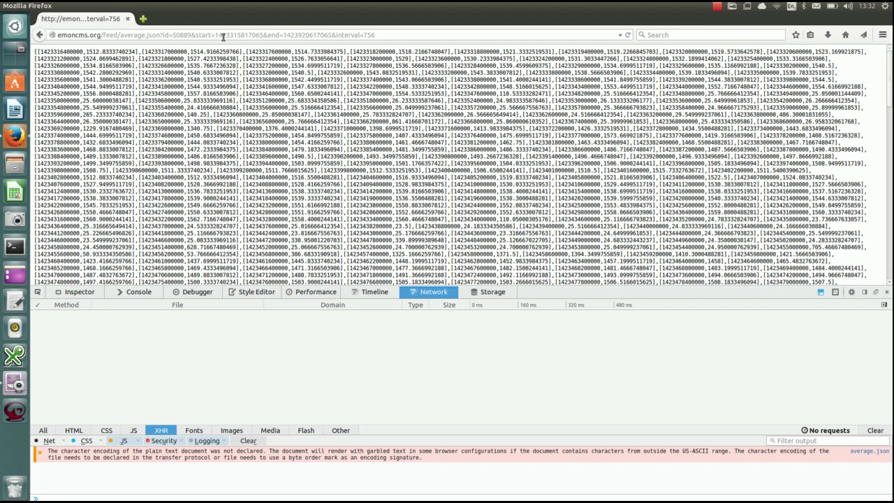
Step: Go back to the Heatpump_Power bar graph visualisation for feed 50889
{"action": "left_click", "coordinate": [40, 35]}
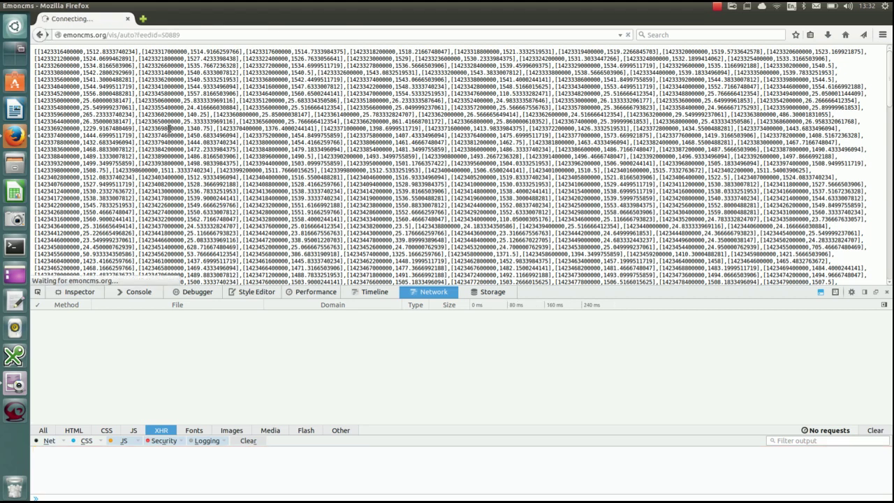